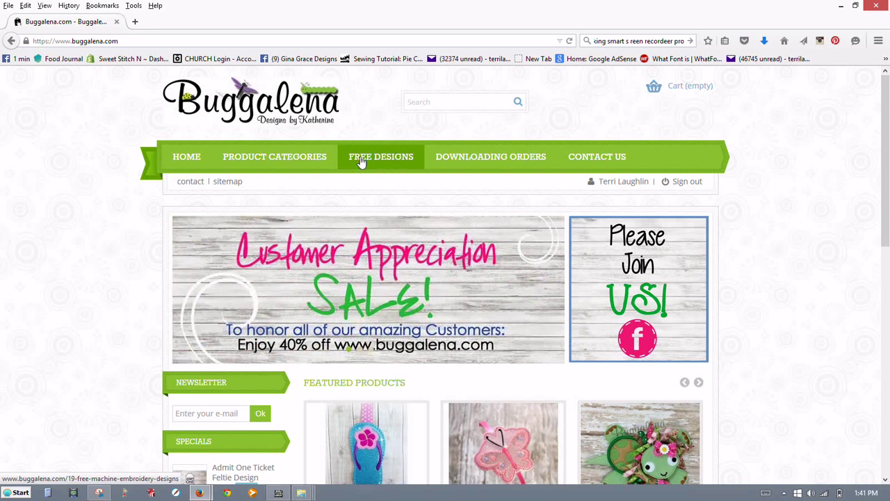
Open Buggalena's FREE DESIGNS page and view the free Smiley and Sock Monkey snap tabs
left_click(361, 161)
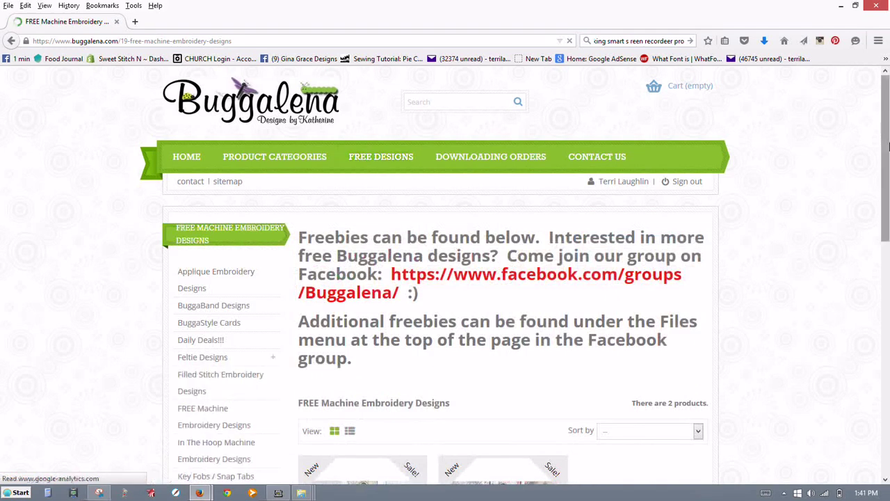
left_click_drag(887, 145, 888, 226)
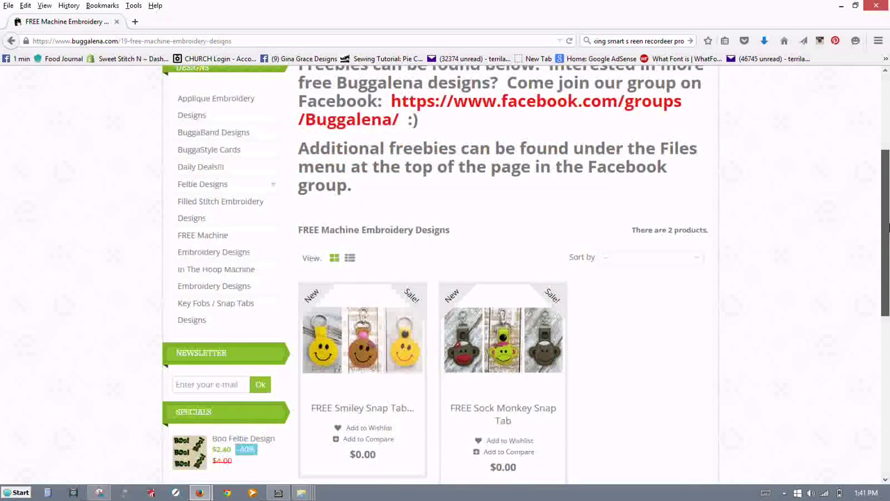
scroll(515, 257, "down", 2)
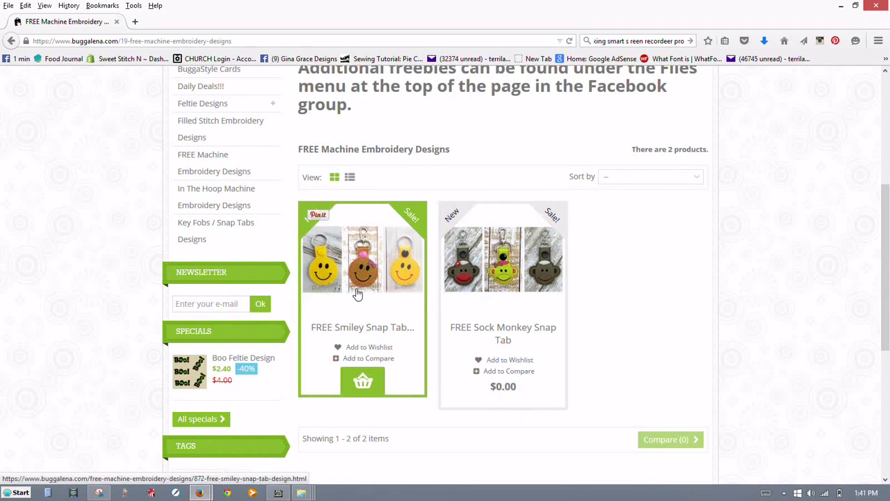
mouse_move(356, 294)
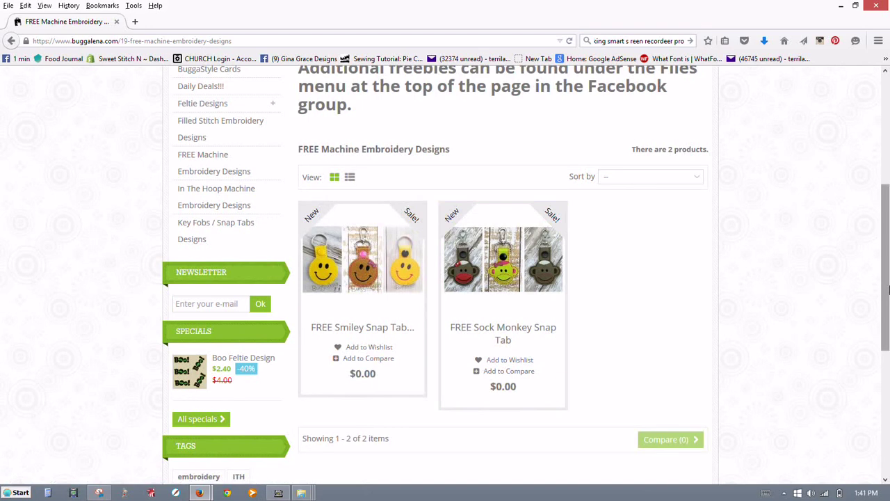
left_click_drag(887, 289, 887, 198)
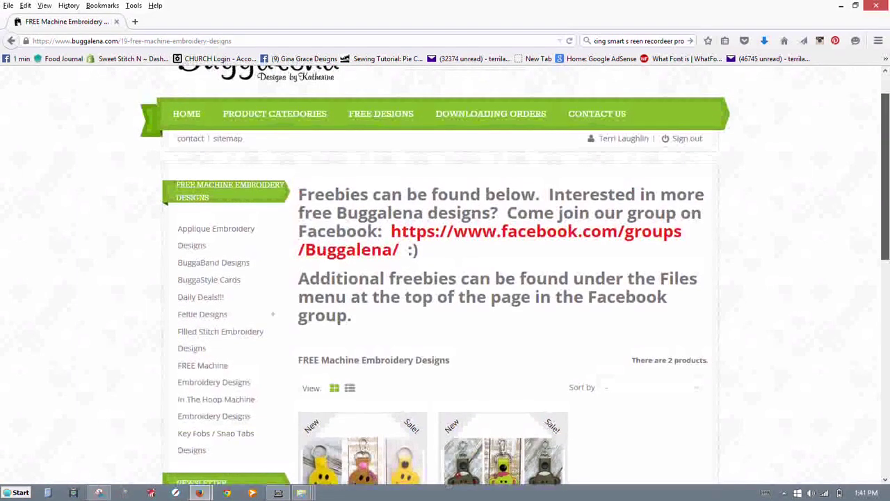
Open the past order from Order History and review its four products totalling $4.80
left_click(618, 145)
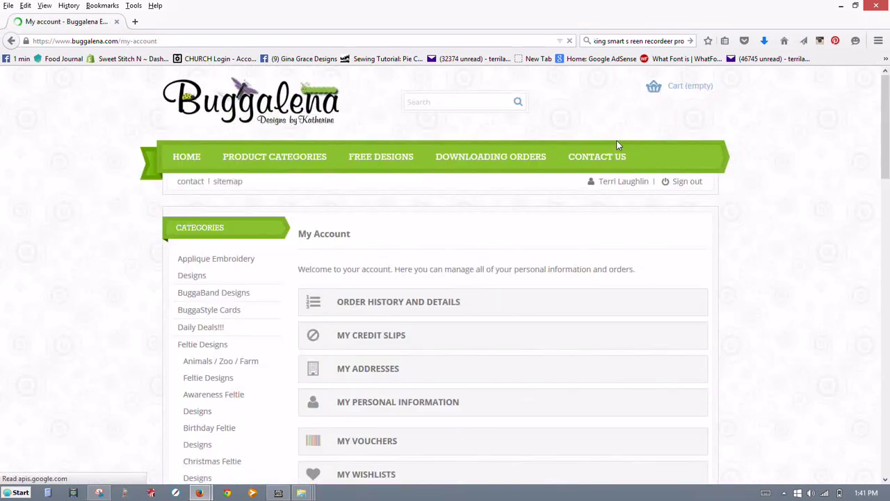
left_click(388, 304)
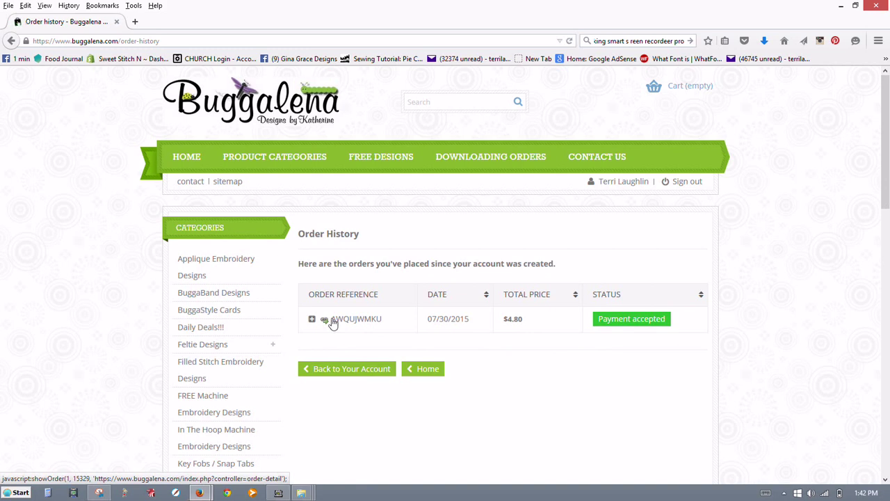
left_click(355, 318)
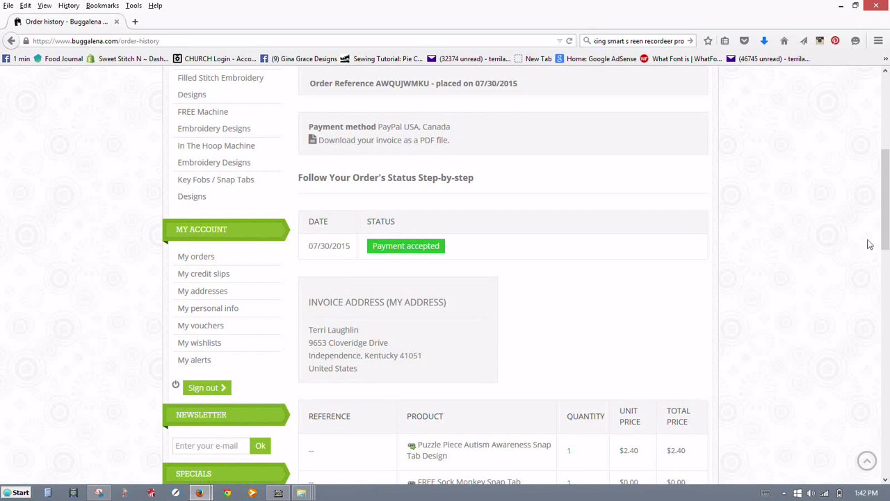
left_click_drag(885, 245, 886, 287)
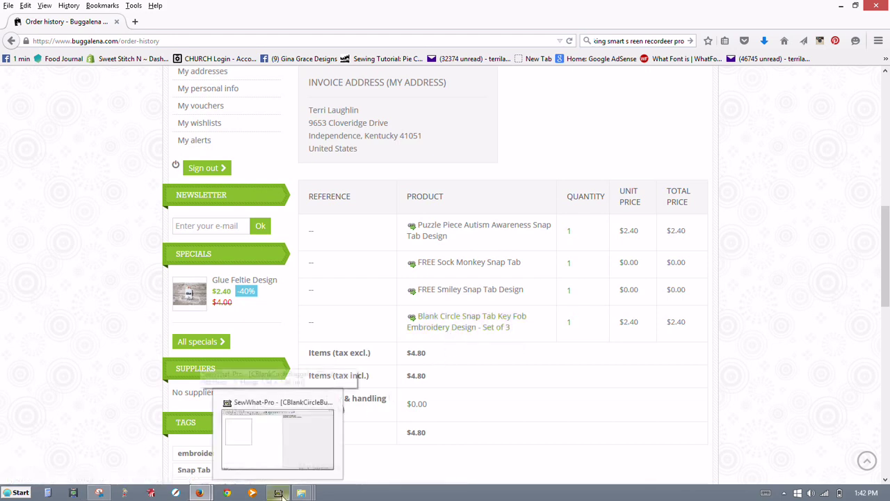
In SewWhat-Pro, open CBlankCircleBuggalenaSingle.pes from the BlankCircleSnapTabBuggalena zip
left_click(279, 432)
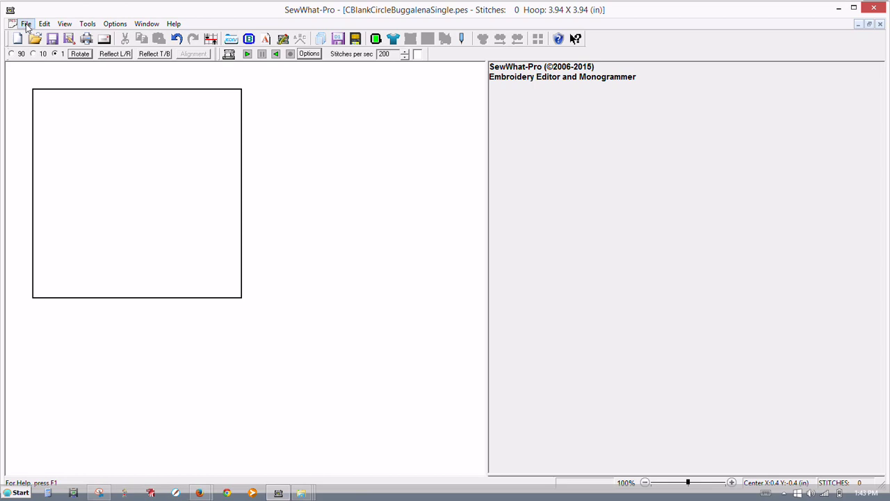
left_click(26, 25)
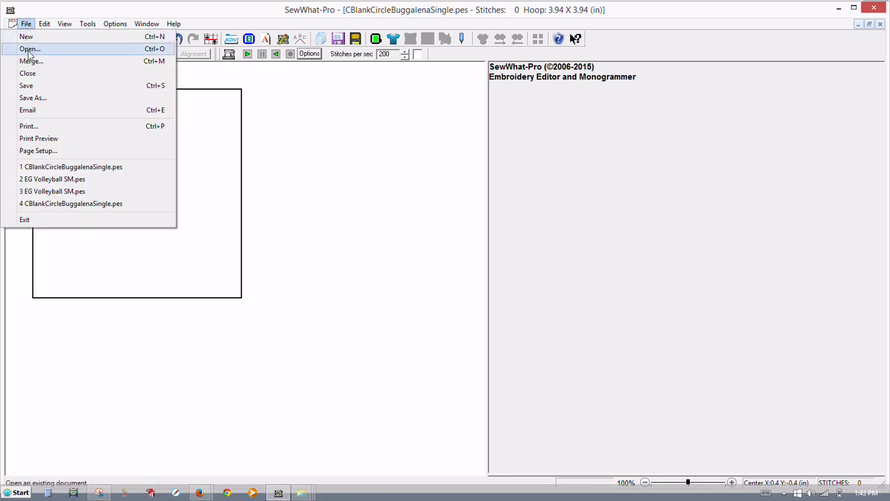
left_click(29, 50)
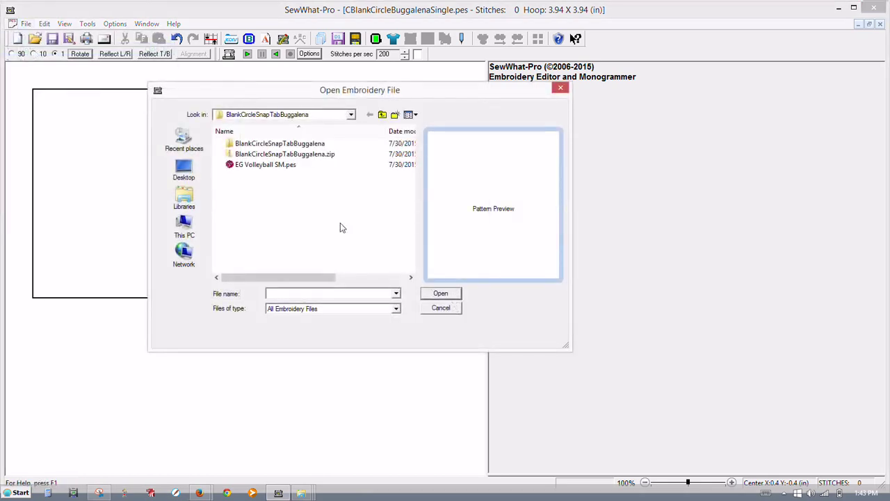
double_click(317, 154)
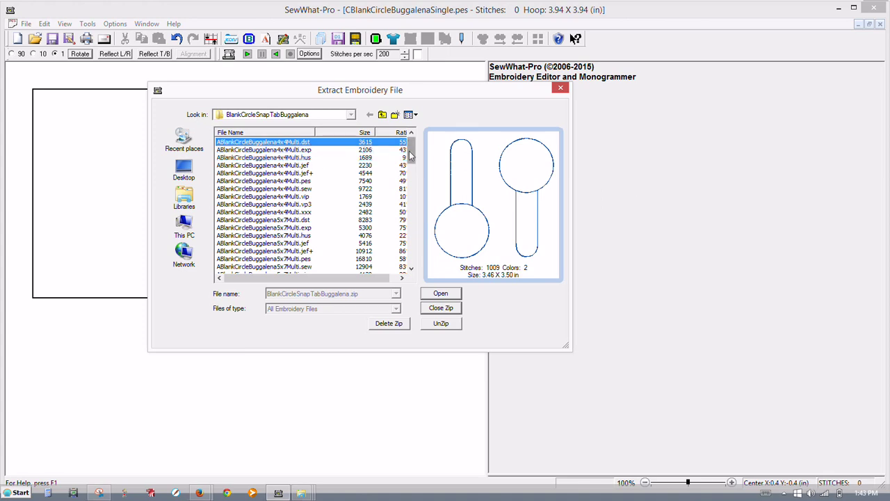
left_click_drag(409, 151, 411, 257)
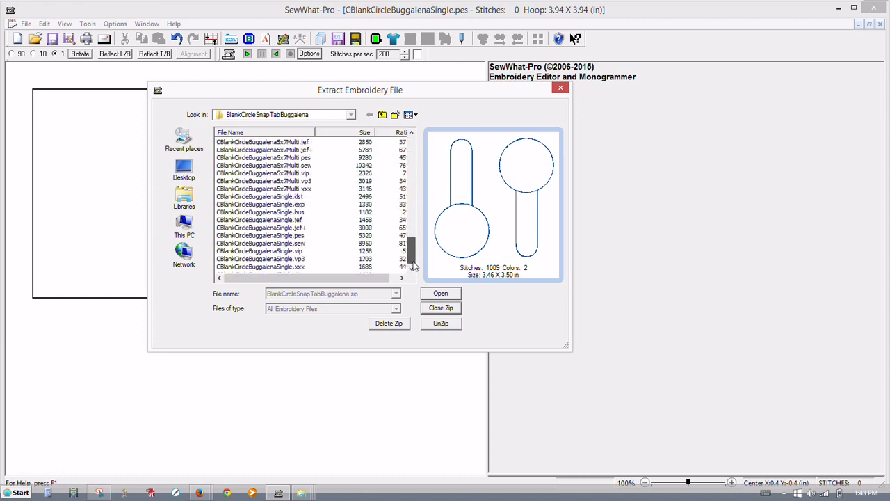
left_click(288, 239)
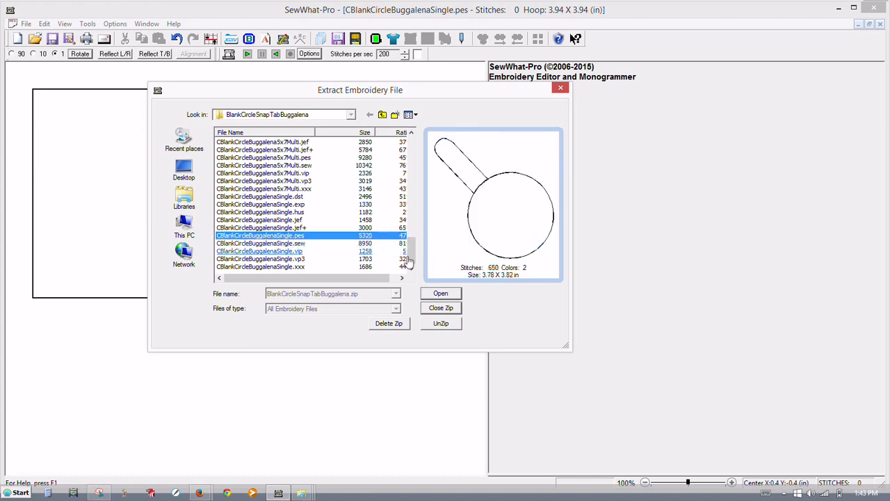
left_click(434, 295)
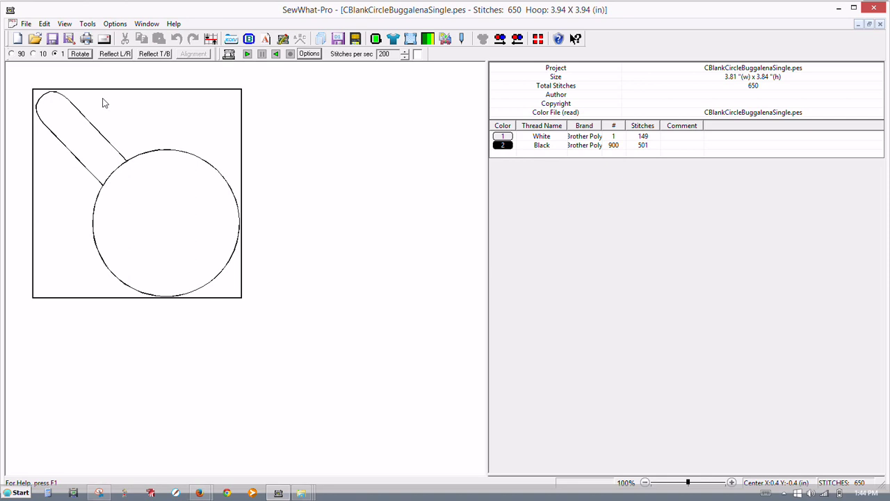
left_click(23, 28)
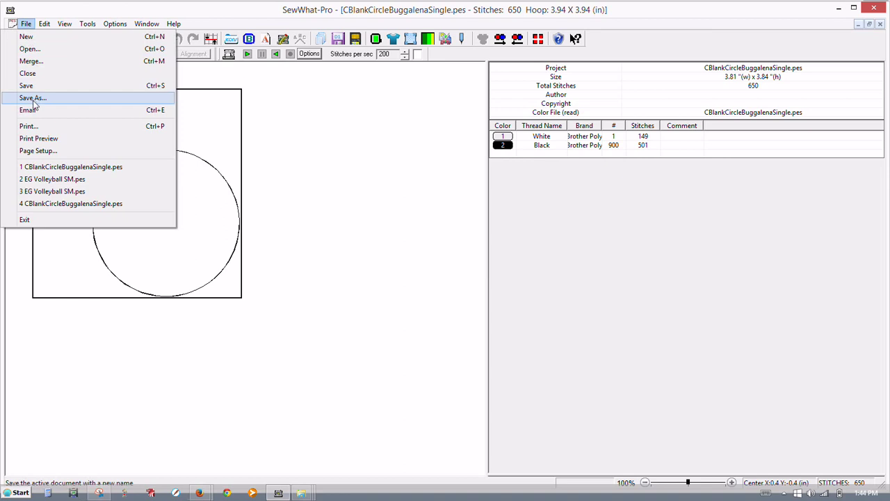
left_click(34, 49)
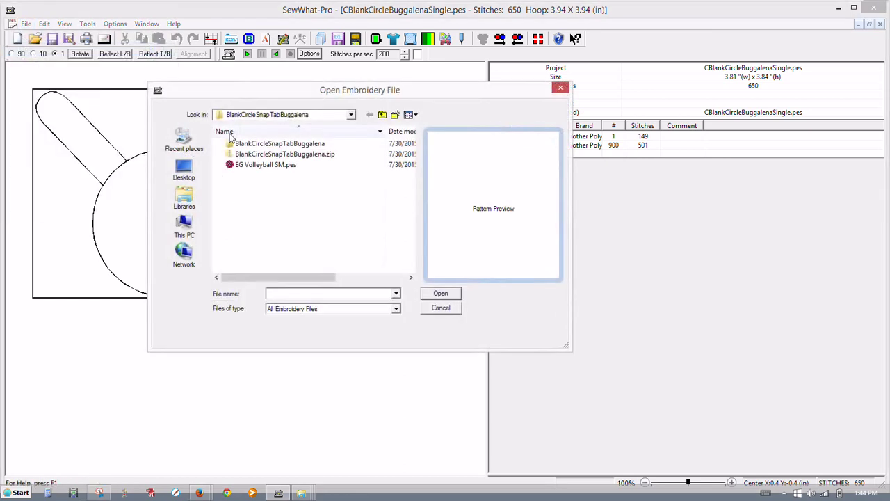
left_click(263, 166)
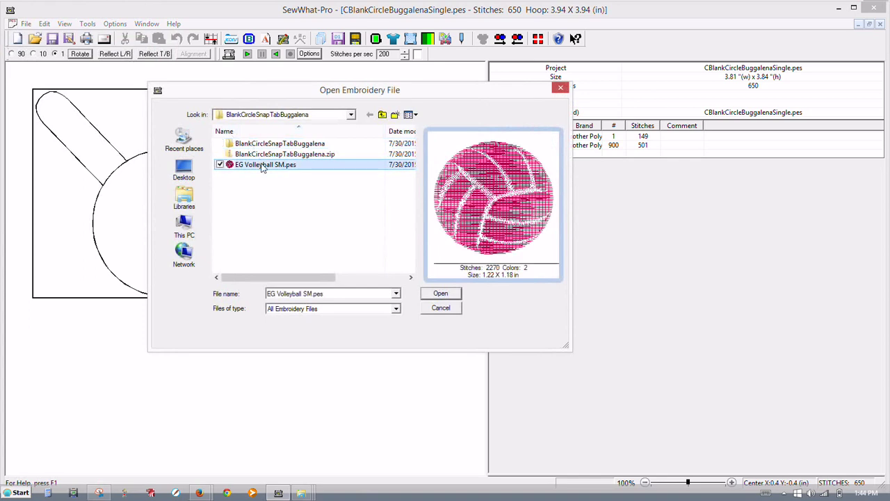
left_click(441, 307)
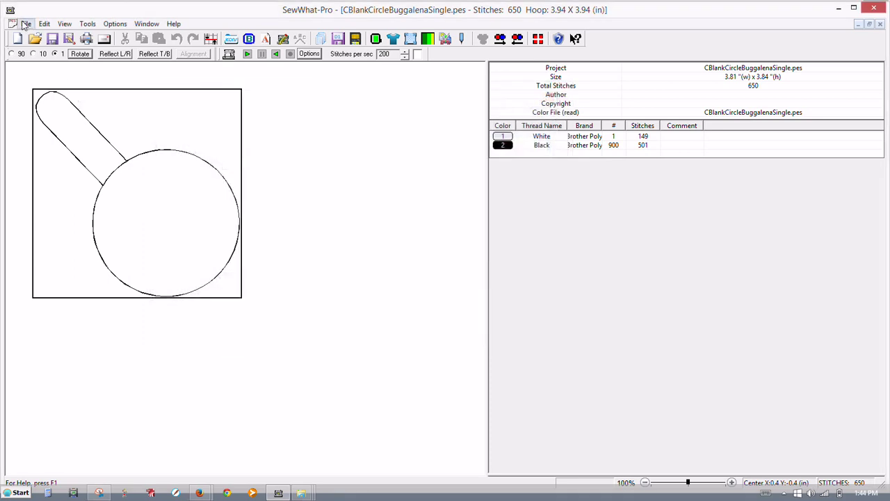
left_click(25, 25)
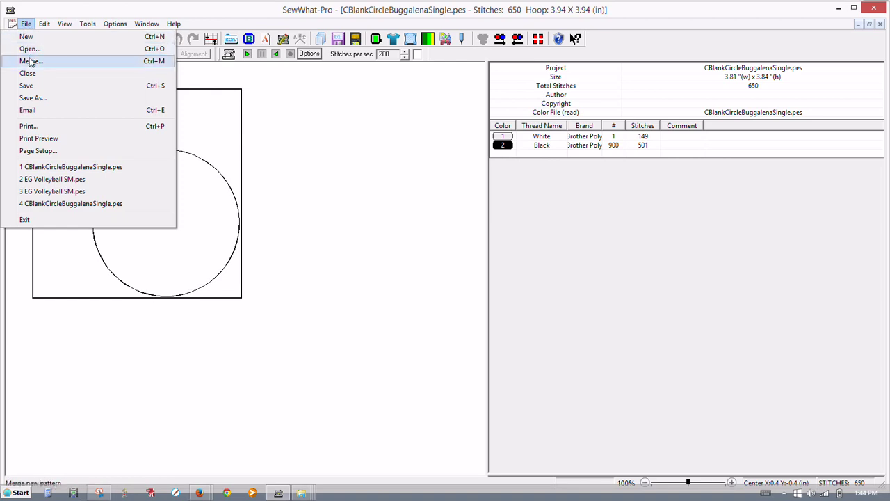
left_click(30, 48)
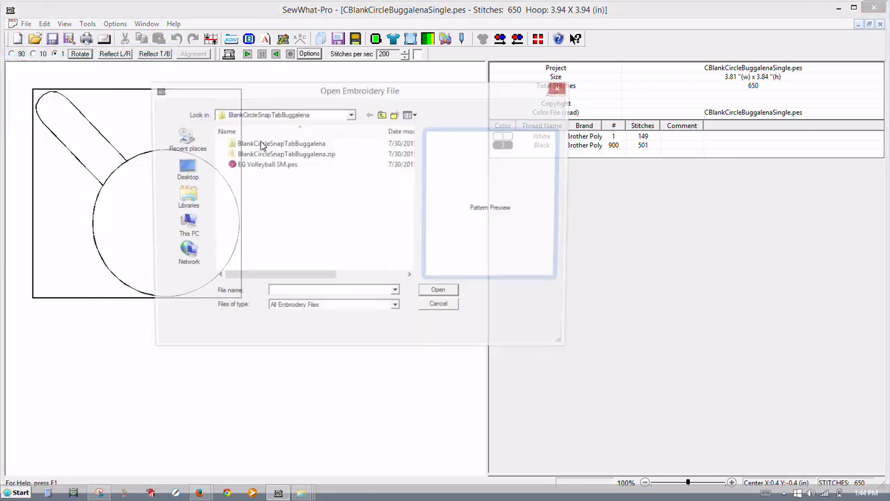
double_click(291, 165)
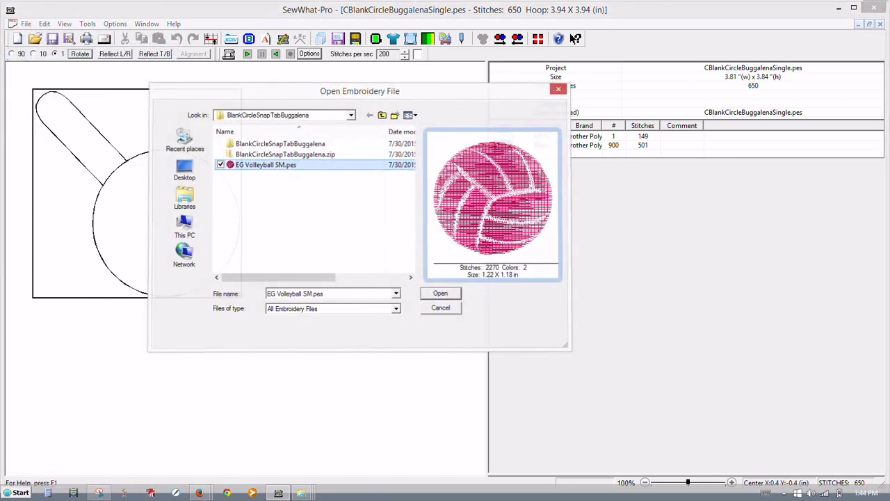
left_click(26, 23)
left_click(28, 74)
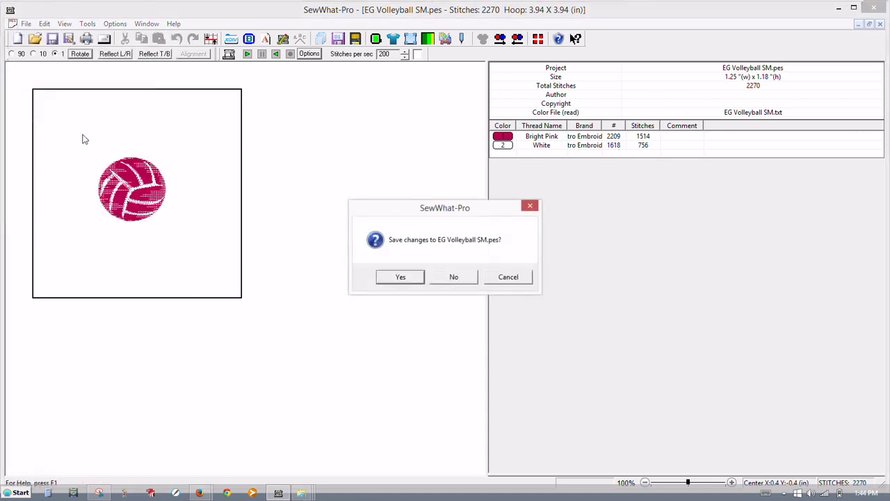
left_click(455, 274)
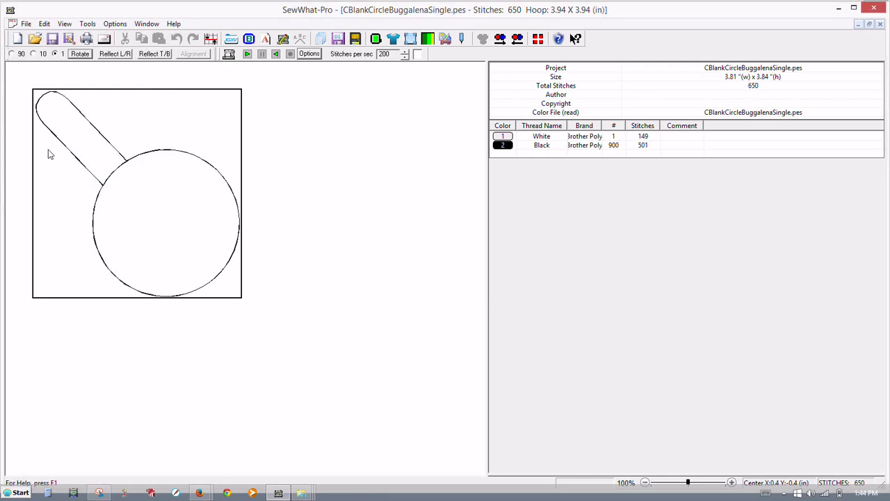
Merge EG Volleyball SM.pes and drag the pink volleyball into the centre of the circle
left_click(26, 24)
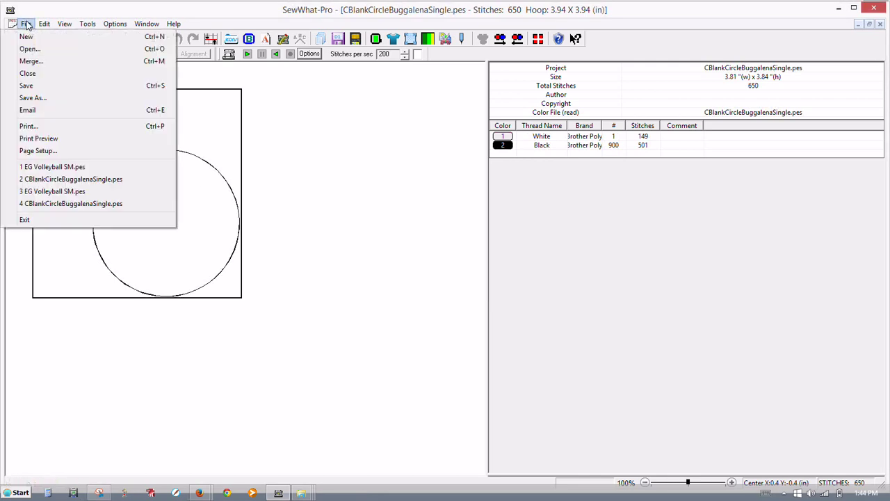
left_click(31, 62)
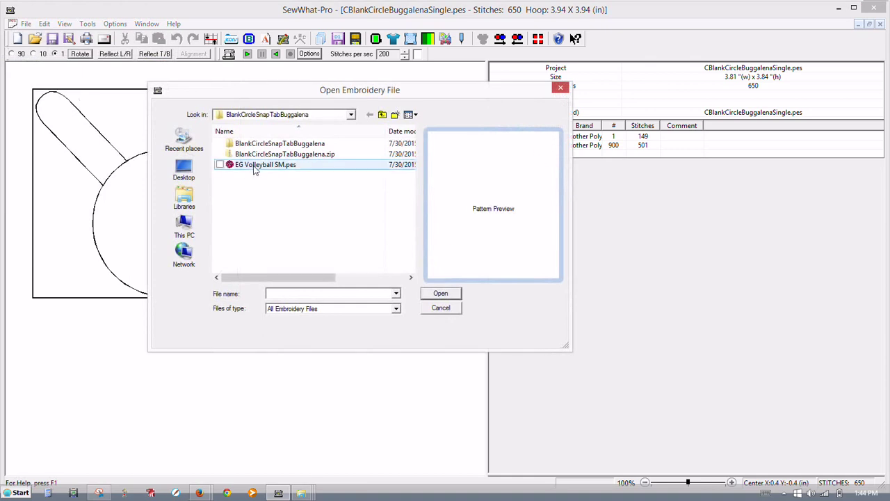
left_click(254, 169)
left_click(441, 295)
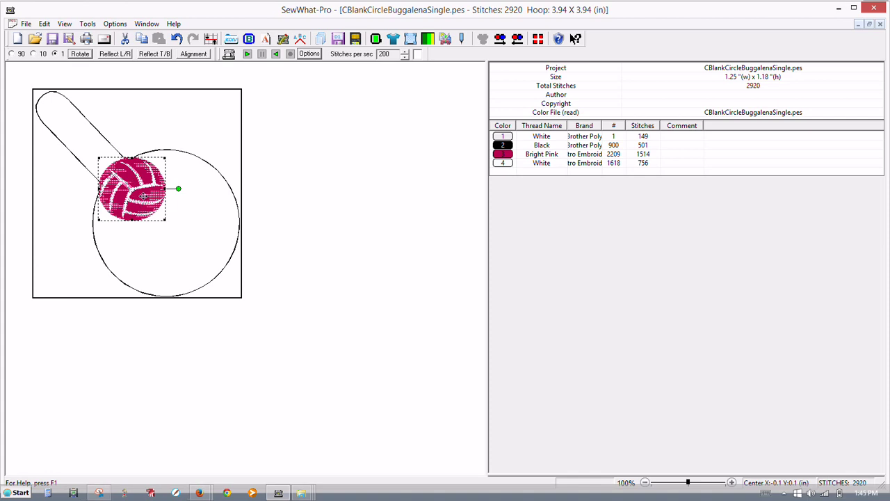
left_click_drag(144, 197, 153, 206)
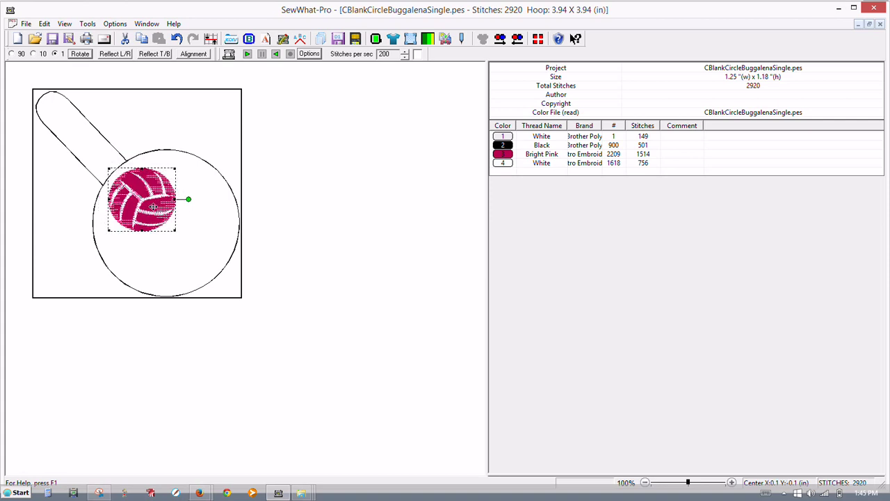
left_click(351, 237)
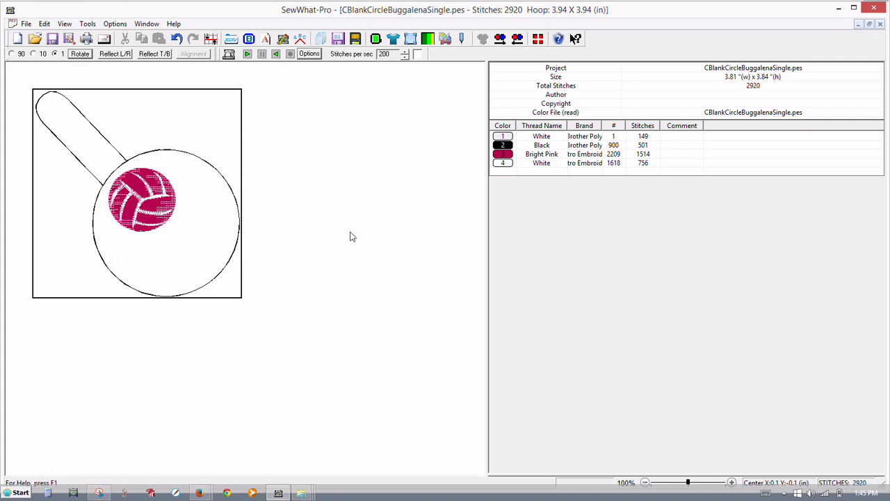
Select the volleyball's Bright Pink and White colour rows together in the colour table
left_click(167, 224)
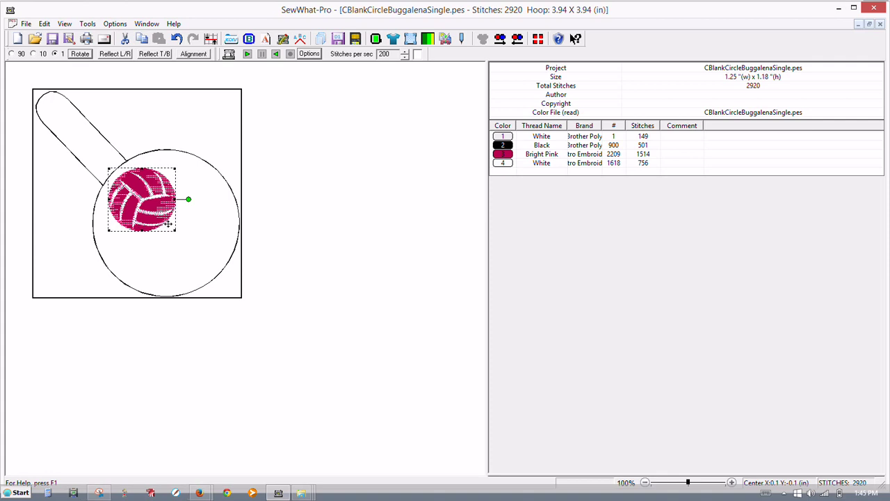
left_click(498, 166)
left_click(498, 155)
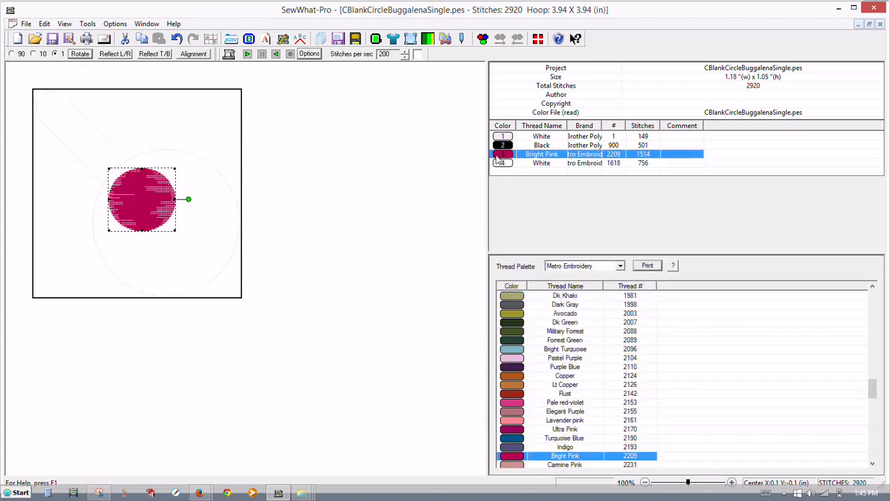
left_click(498, 165)
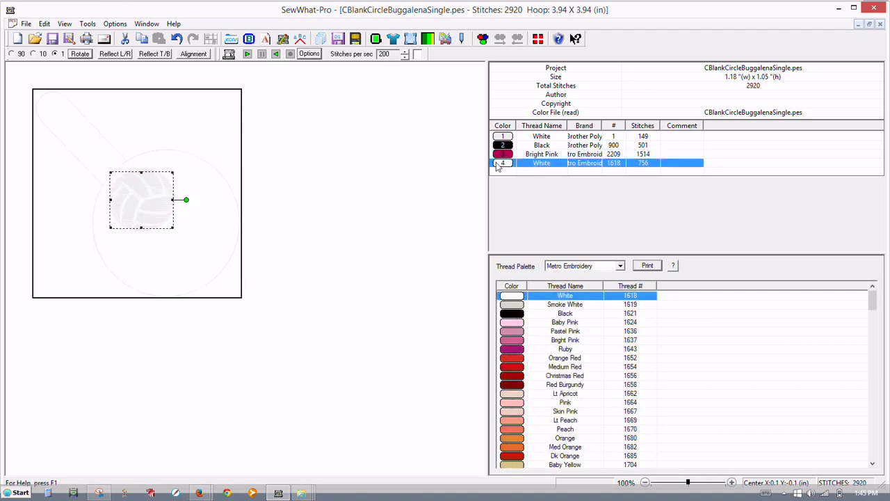
left_click(500, 156)
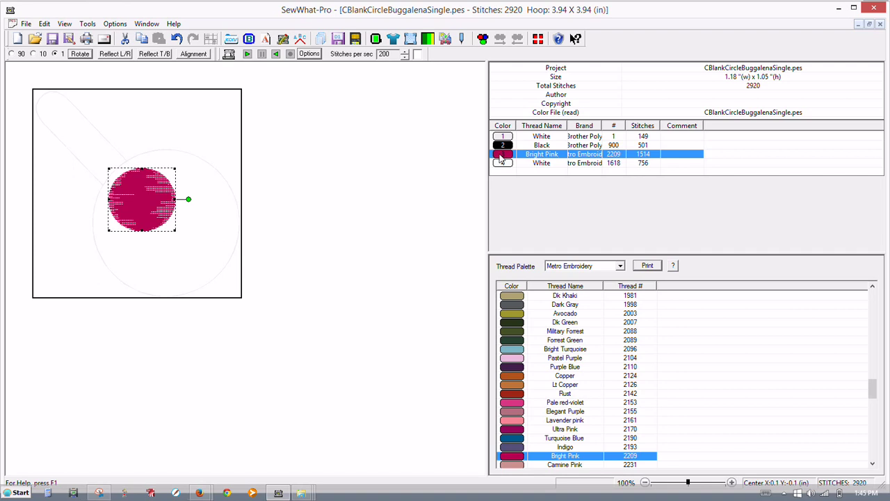
left_click(501, 165, "ctrl")
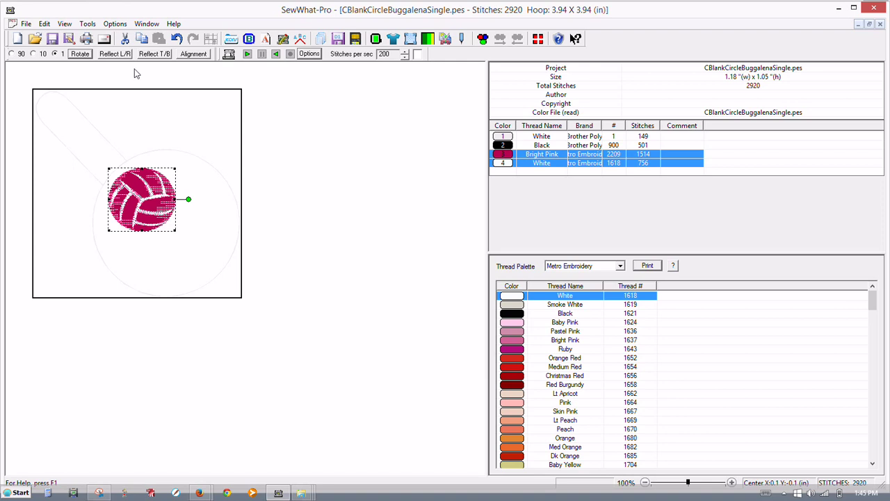
Resize the volleyball to 1.00 x 1.00 inch with Lock aspect ratio unchecked
left_click(87, 26)
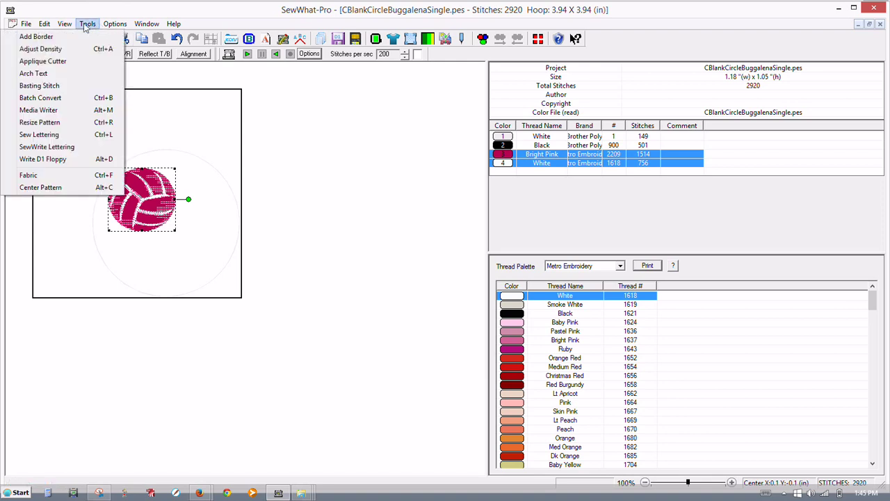
left_click(58, 122)
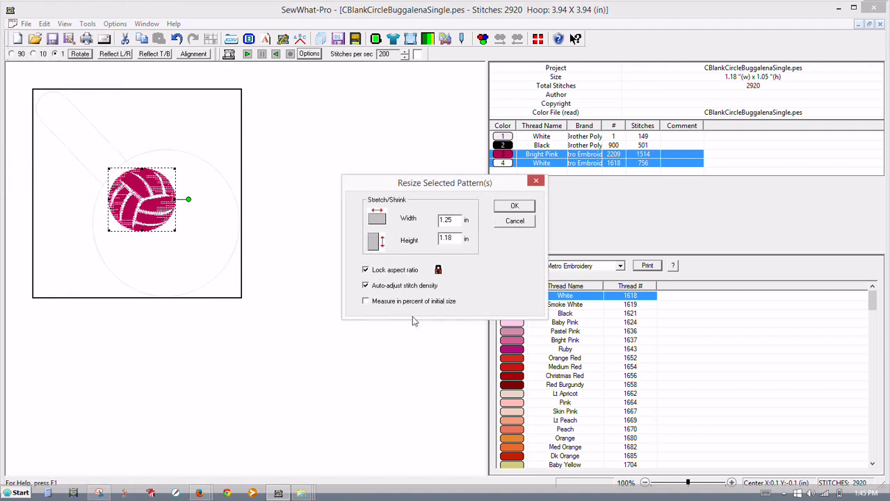
left_click(366, 306)
left_click(367, 306)
left_click_drag(456, 220, 430, 218)
type("1")
double_click(438, 238)
type("11")
key("BackSpace")
key("BackSpace")
key("BackSpace")
double_click(461, 220)
type("01")
left_click(373, 271)
key("BackSpace")
key("BackSpace")
type("1")
left_click(513, 209)
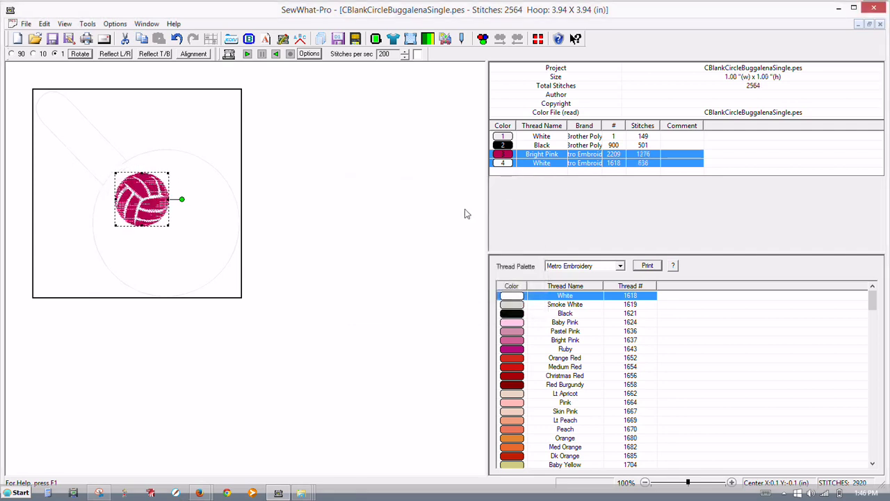
Nudge the shrunken volleyball slightly up and left inside the circle
left_click(135, 202)
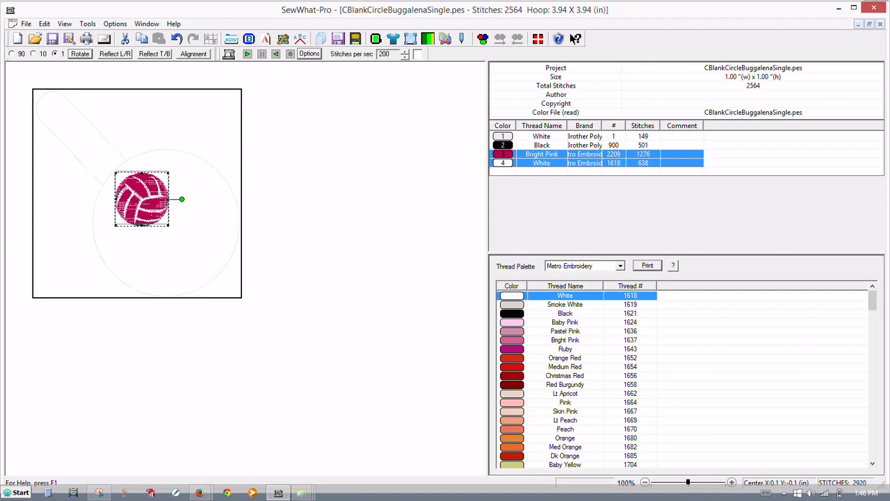
left_click_drag(133, 200, 131, 197)
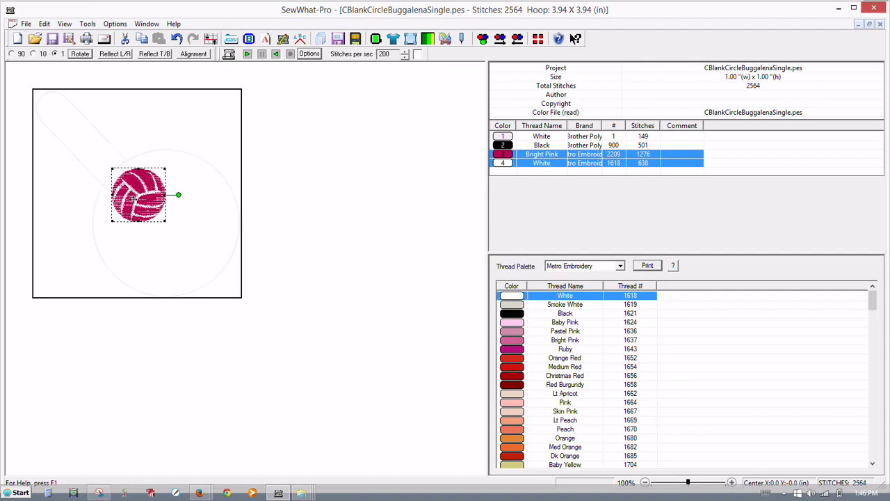
left_click(334, 193)
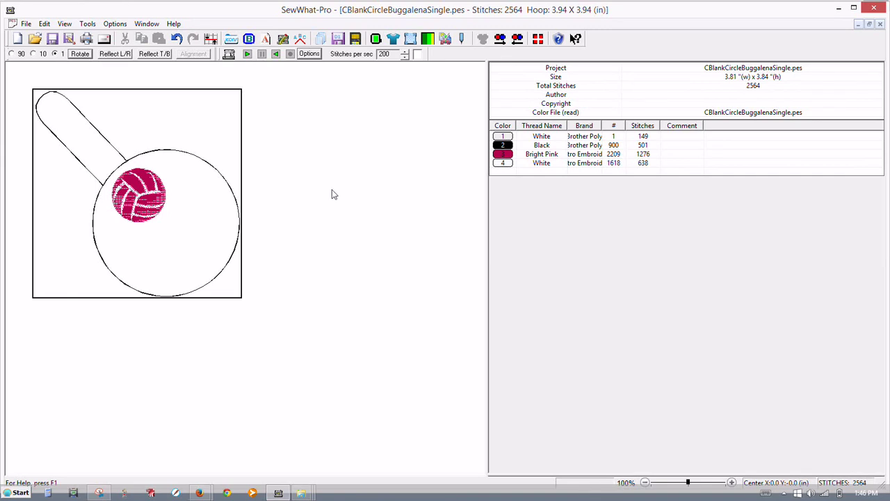
Merge 294xxSMn.pes from the JD294LittleSugarSatin folder into the key fob
left_click(26, 24)
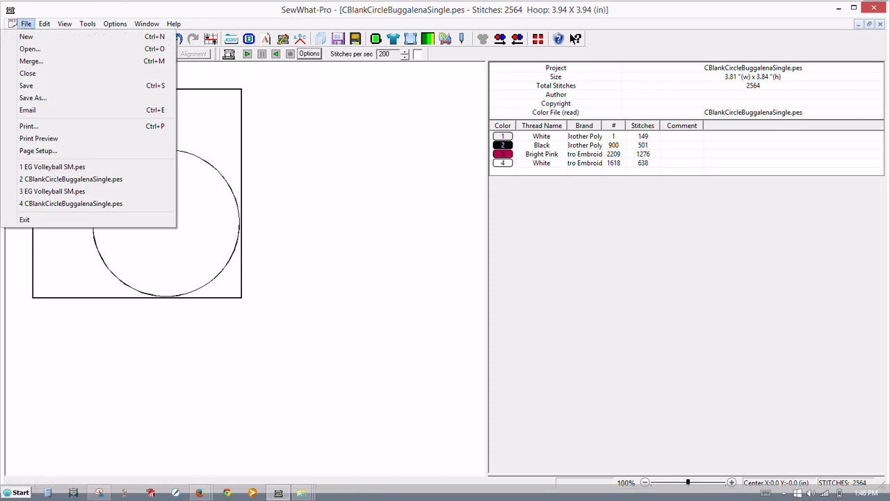
left_click(31, 61)
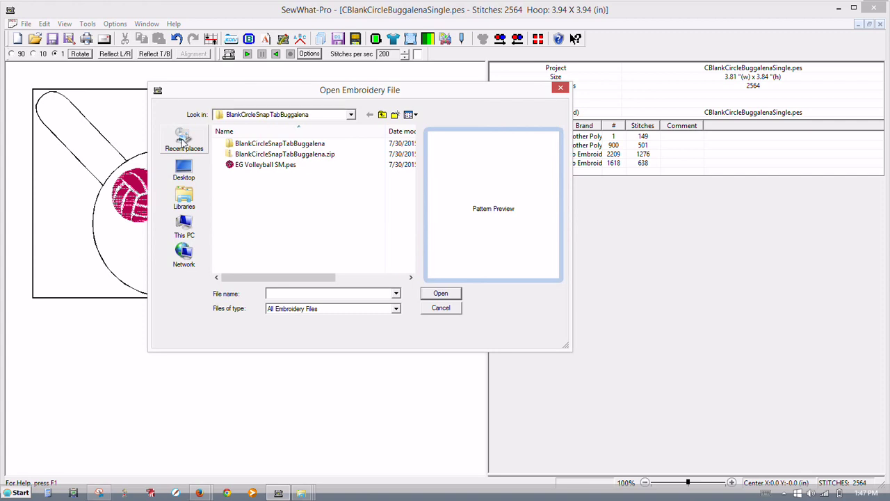
left_click(183, 140)
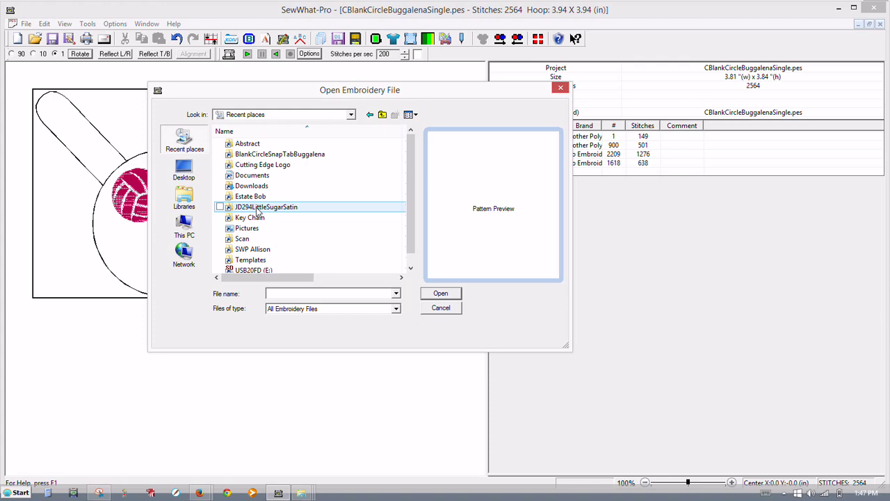
double_click(257, 207)
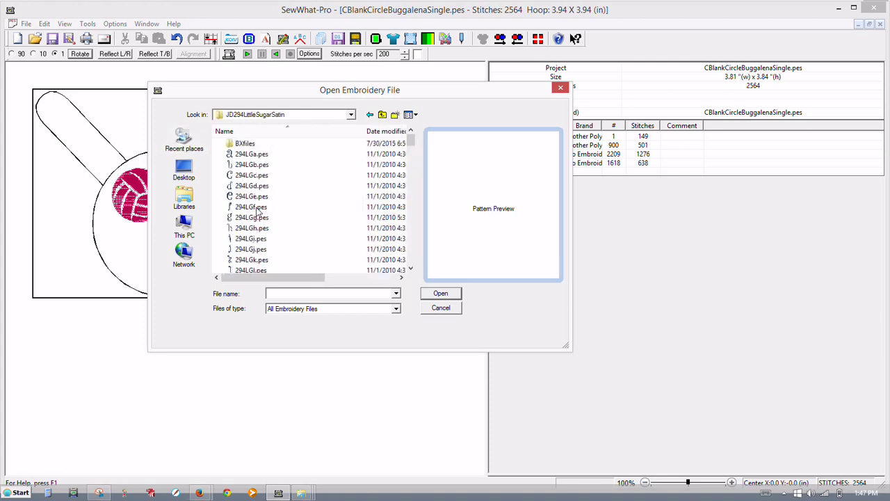
left_click_drag(410, 139, 414, 251)
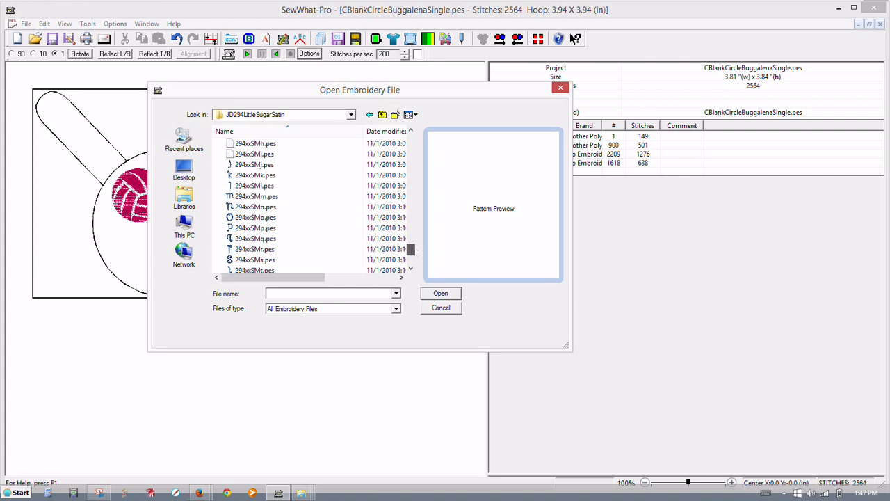
left_click(255, 207)
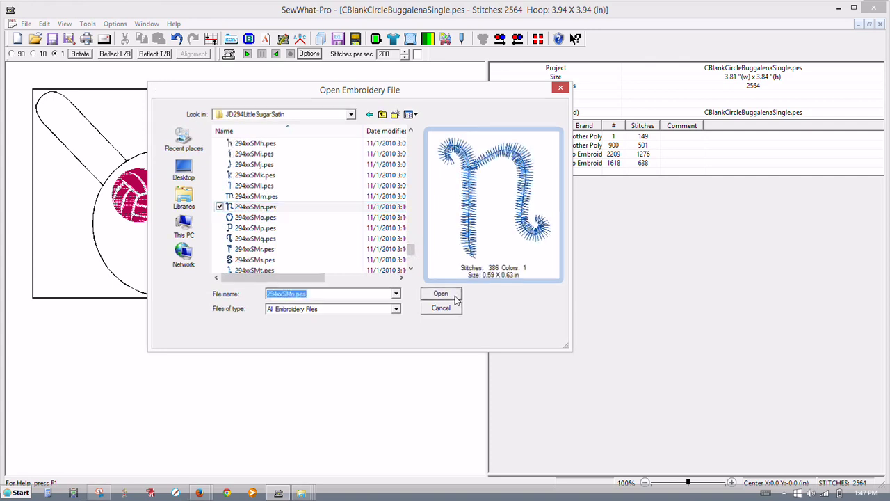
left_click(442, 294)
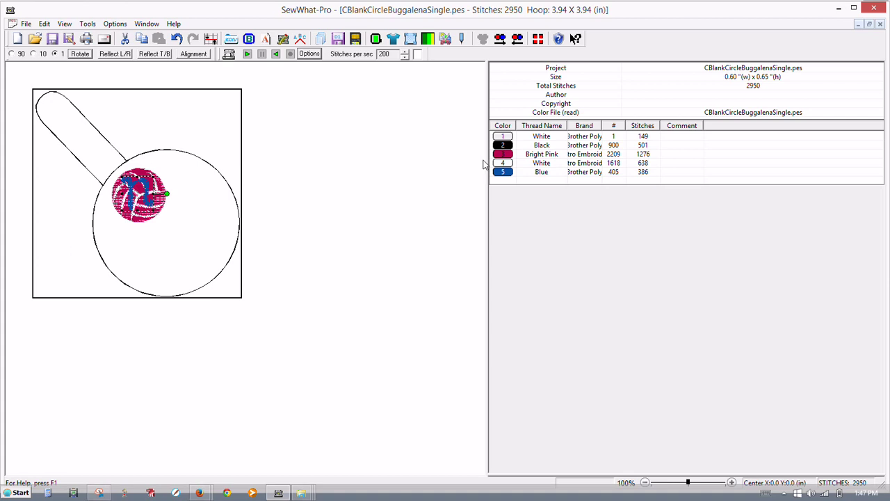
Select the blue letter n and move it below the volleyball
left_click(501, 175)
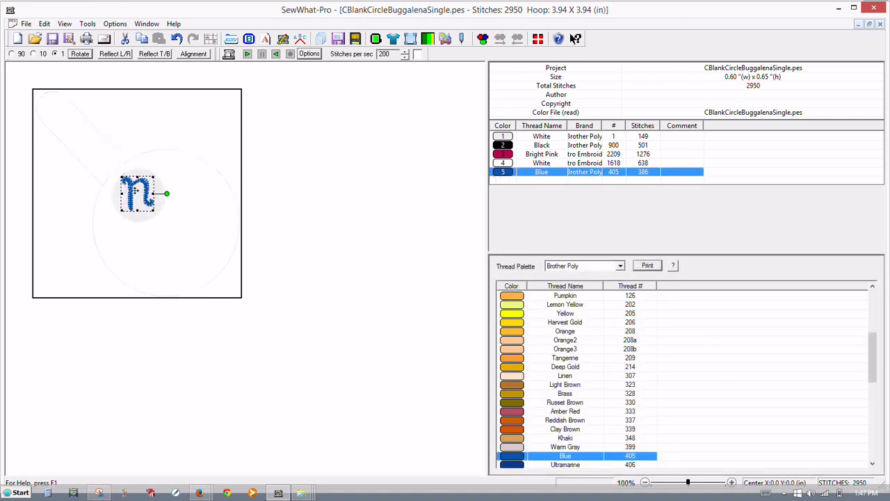
left_click_drag(135, 191, 132, 251)
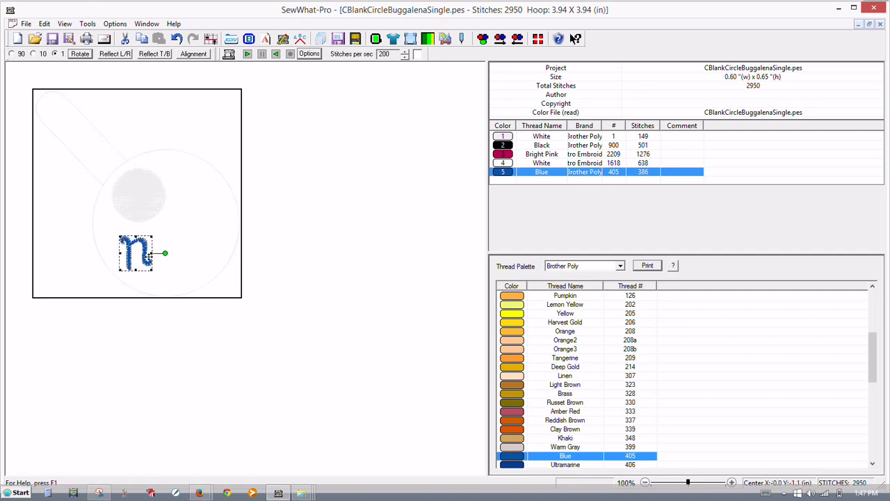
left_click(89, 85)
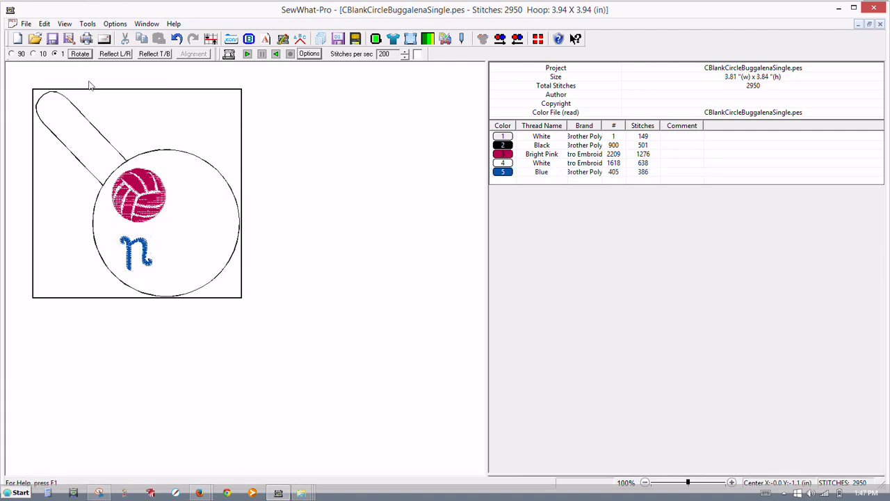
Show the Album Icons pane and scroll to the JD294LittleSugarSatin alphabet letters
left_click(64, 24)
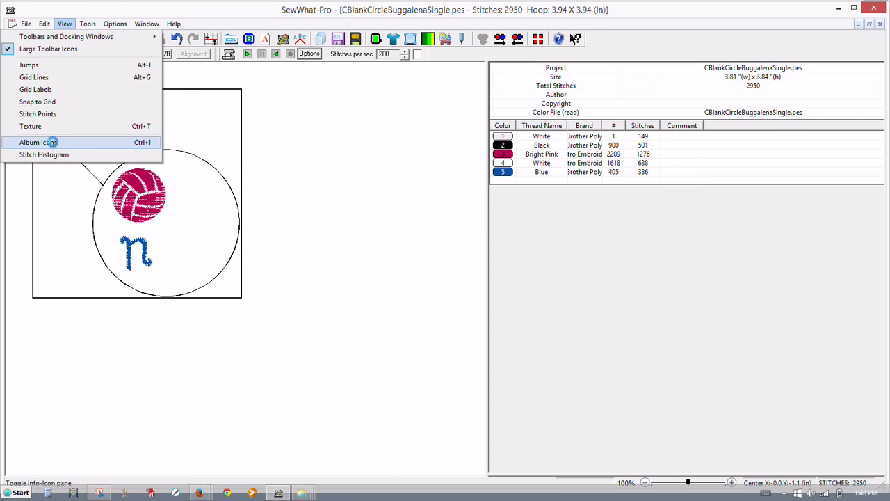
left_click(53, 142)
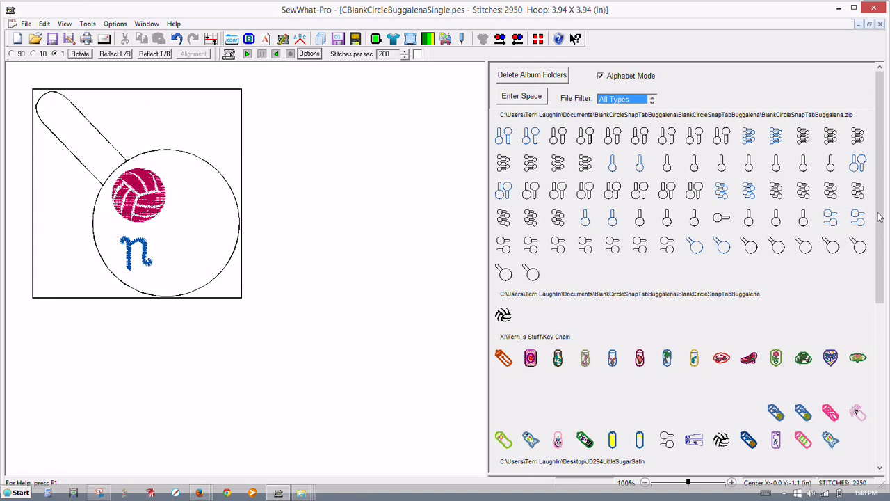
left_click_drag(881, 218, 881, 244)
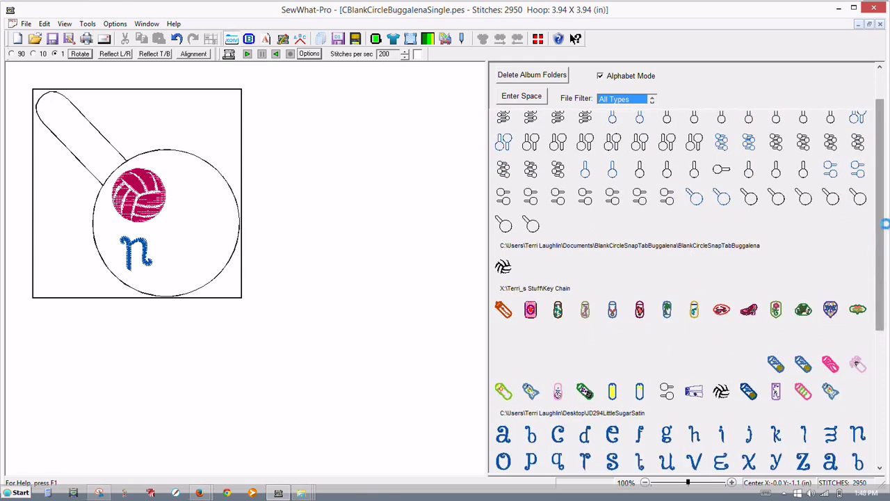
left_click_drag(882, 224, 882, 197)
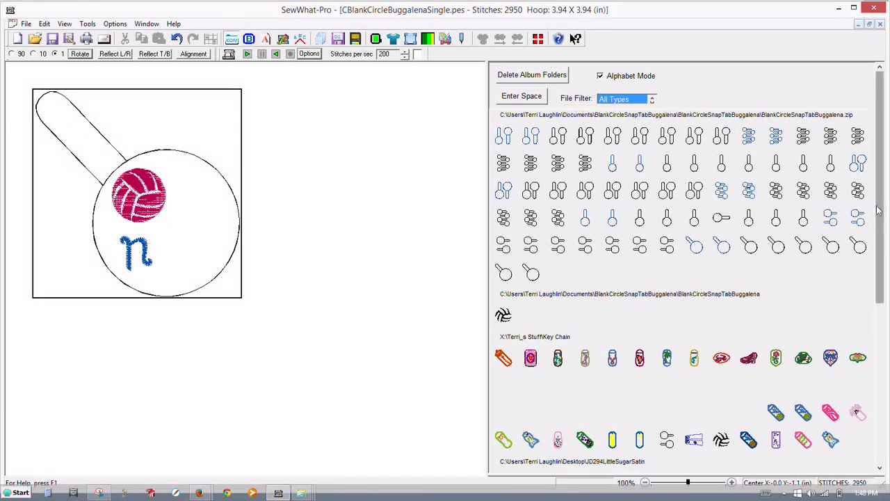
left_click_drag(879, 209, 886, 381)
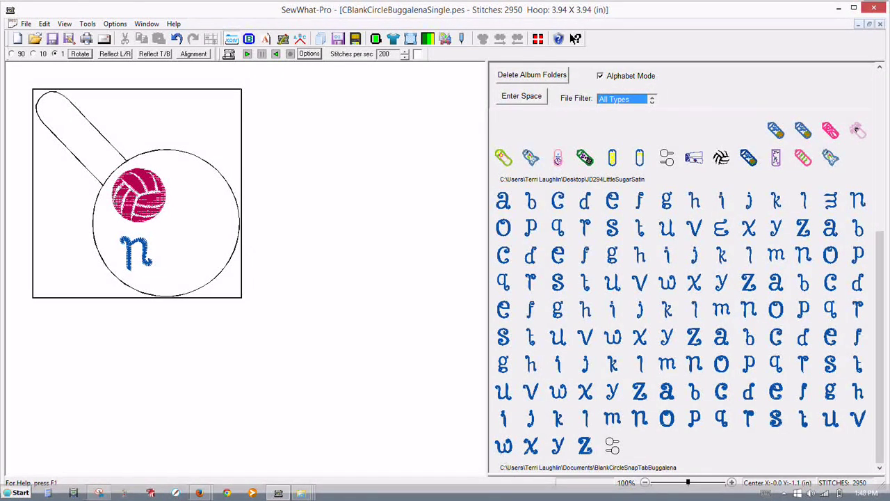
Add blue w and l letters after the n to spell 'nwl', then hide the album
left_click(501, 452)
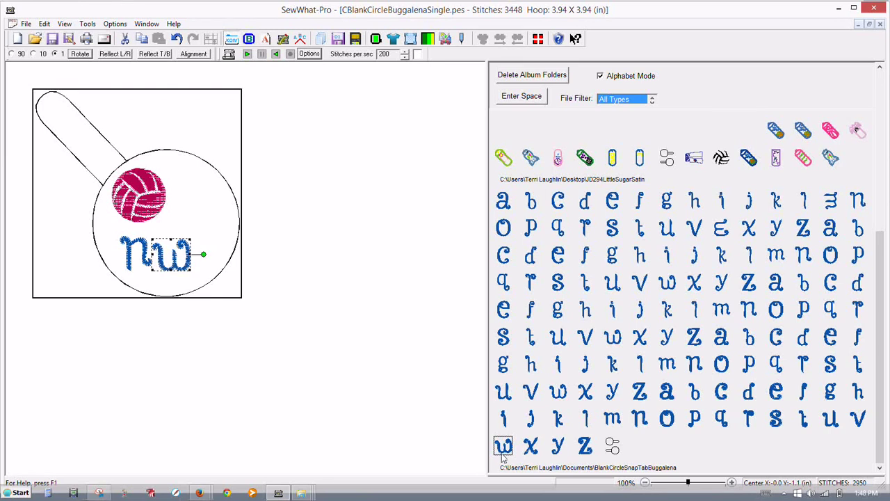
left_click(587, 418)
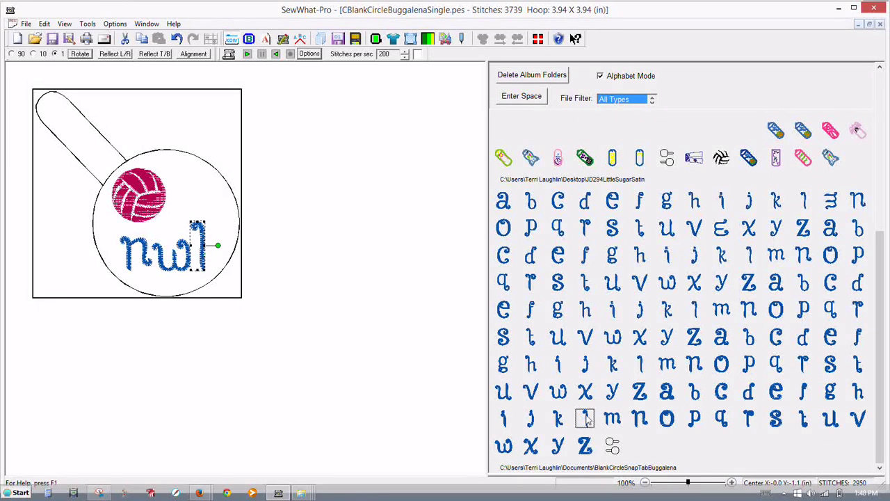
left_click(340, 182)
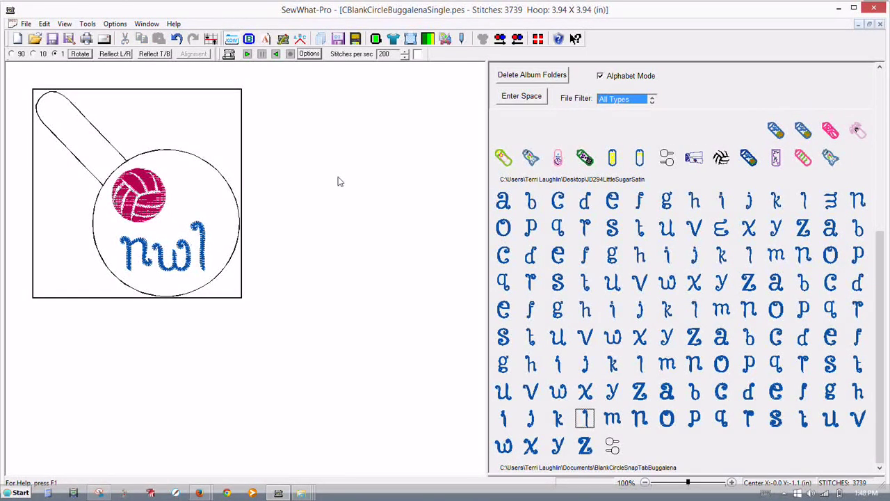
left_click(65, 24)
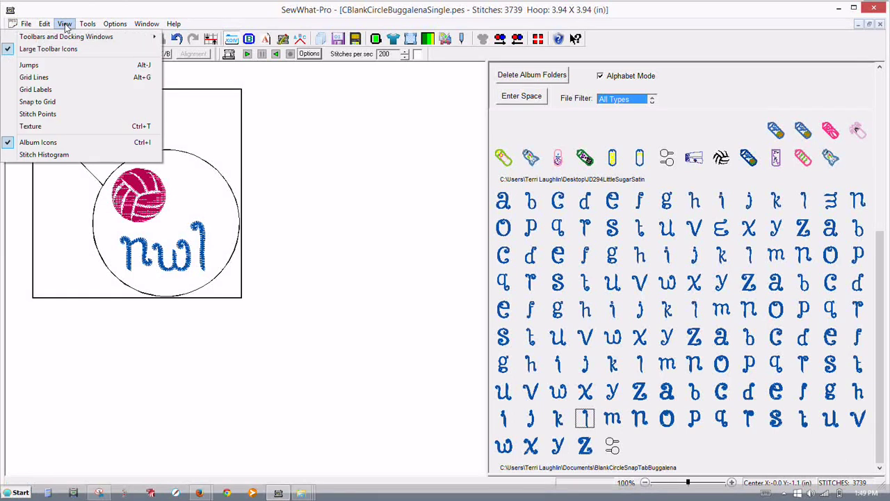
left_click(32, 142)
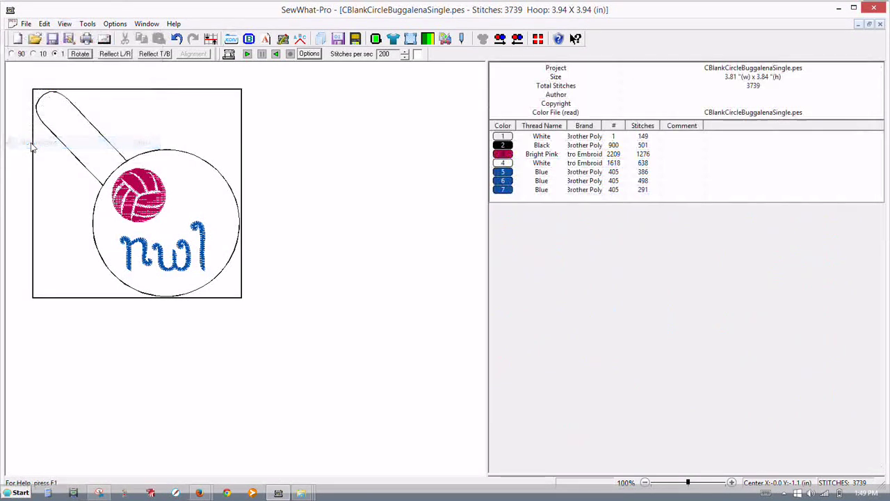
Move the Black outline thread to sew last, seventh in the colour order
left_click(503, 145)
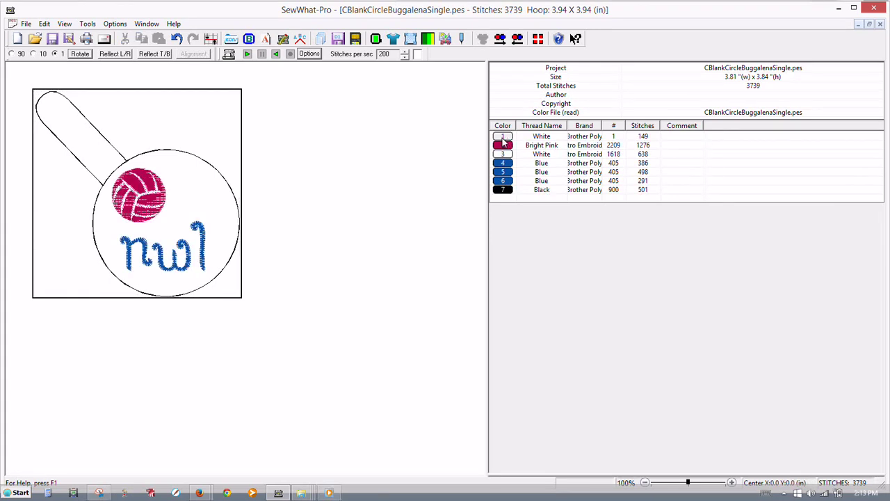
left_click(505, 138)
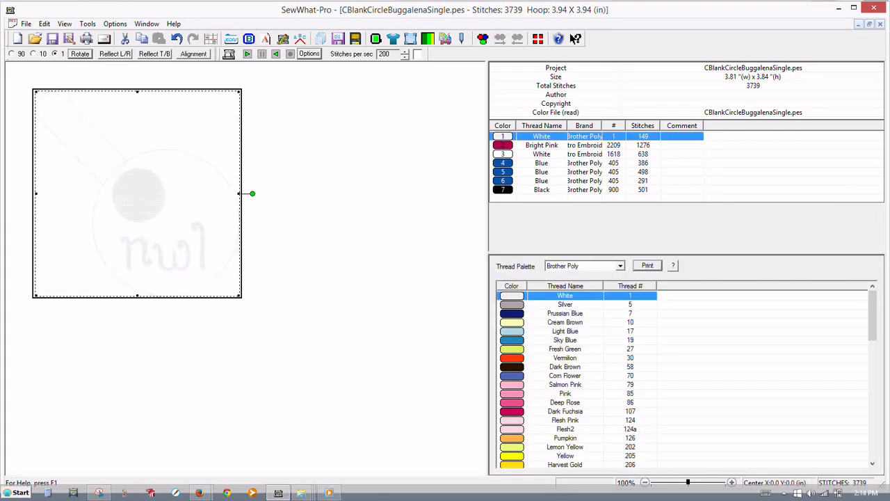
Try Dark Fuchsia and Light Blue, then settle the first outline thread on Violet 613
left_click(517, 413)
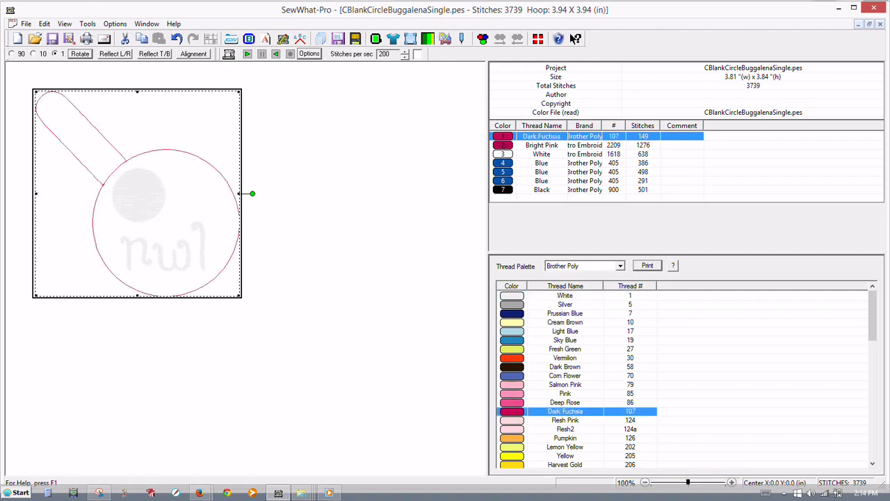
left_click(515, 334)
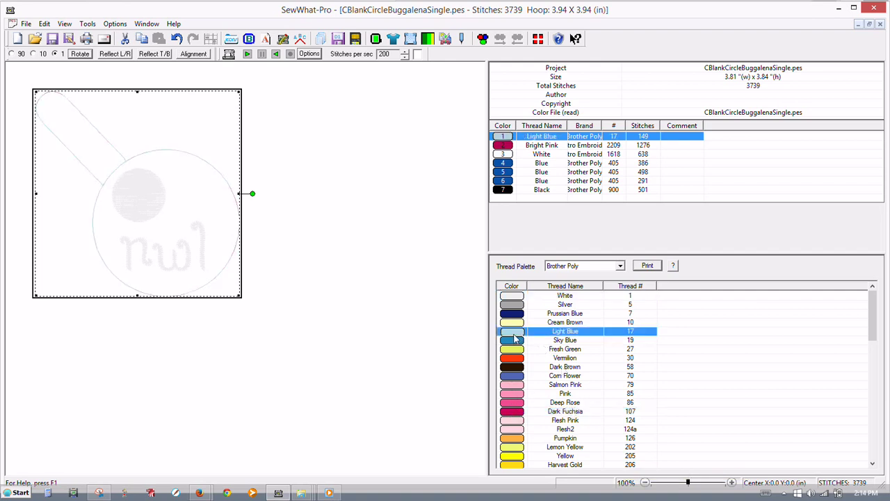
left_click(426, 313)
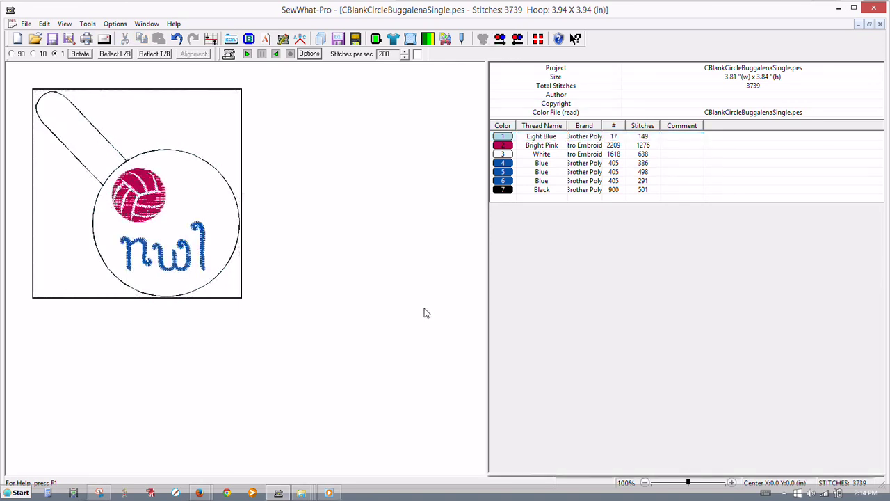
left_click(505, 136)
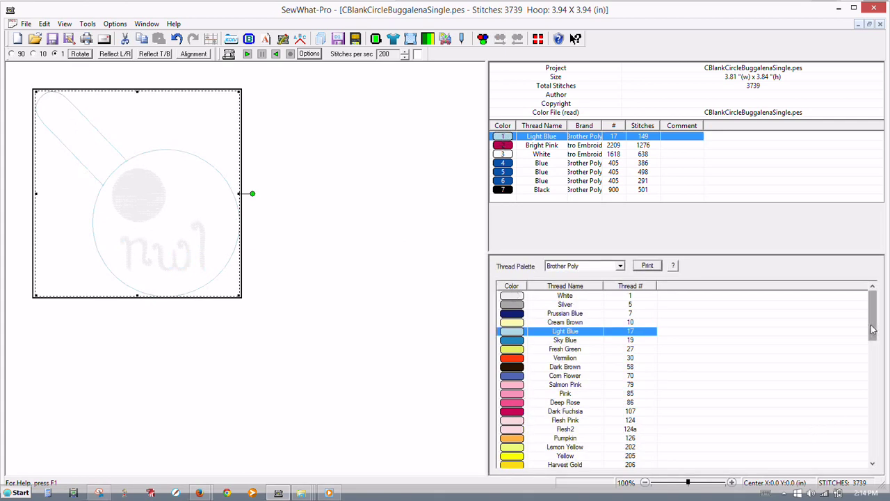
left_click_drag(873, 328, 875, 428)
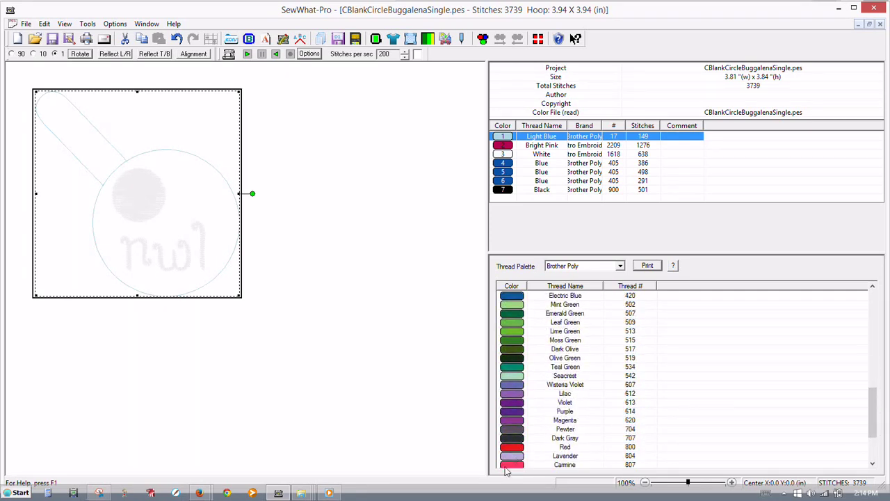
left_click(512, 403)
left_click(372, 313)
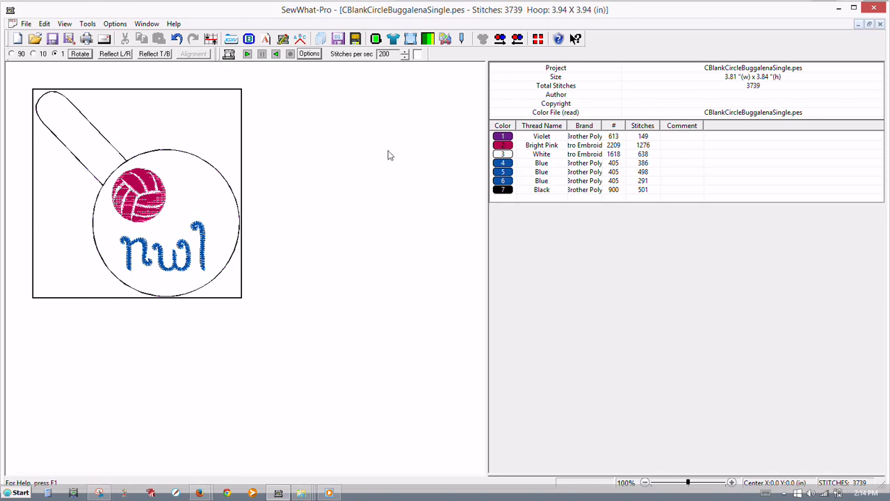
Review the violet, Bright Pink, white, blue and black thread blocks one by one
left_click(504, 137)
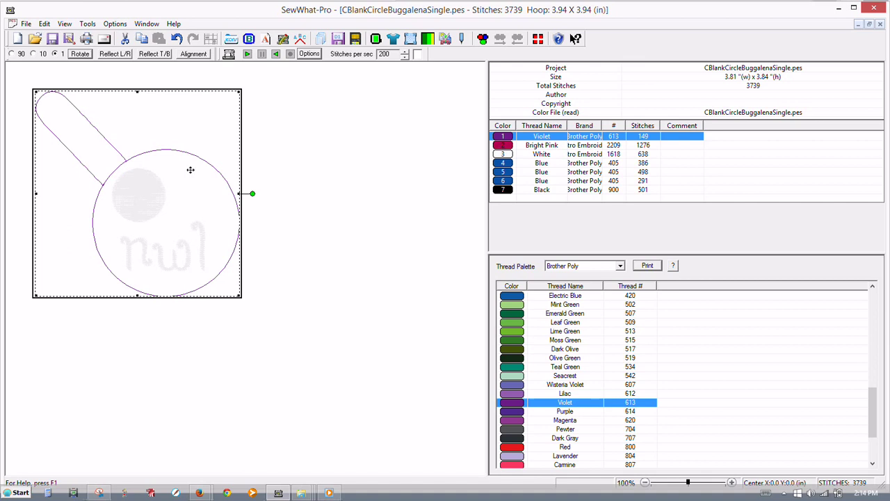
left_click(509, 148)
left_click(505, 154)
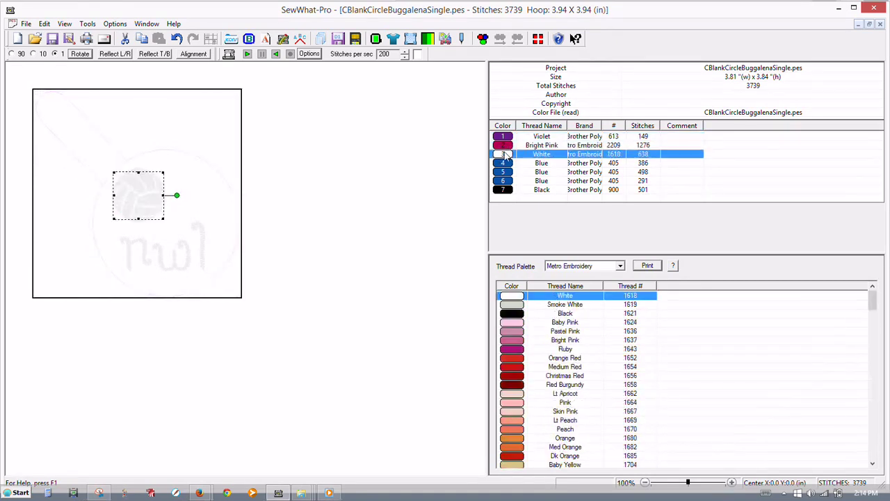
left_click(504, 164)
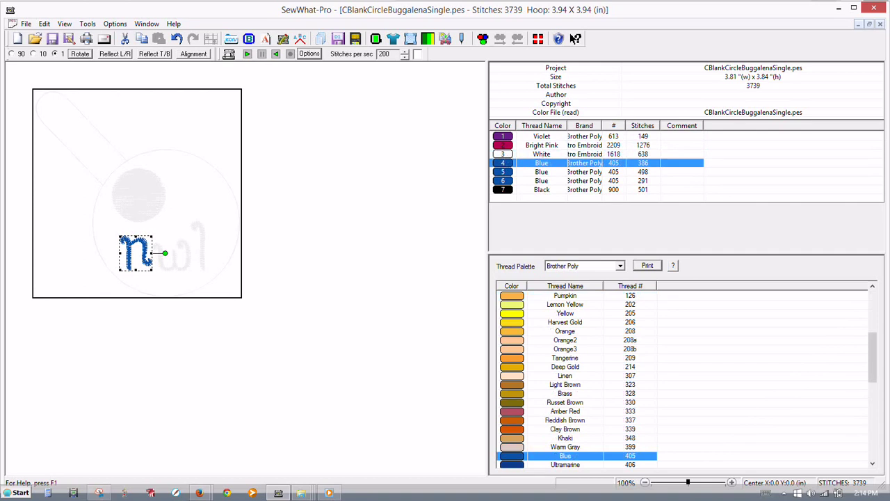
left_click(503, 182)
left_click(503, 191)
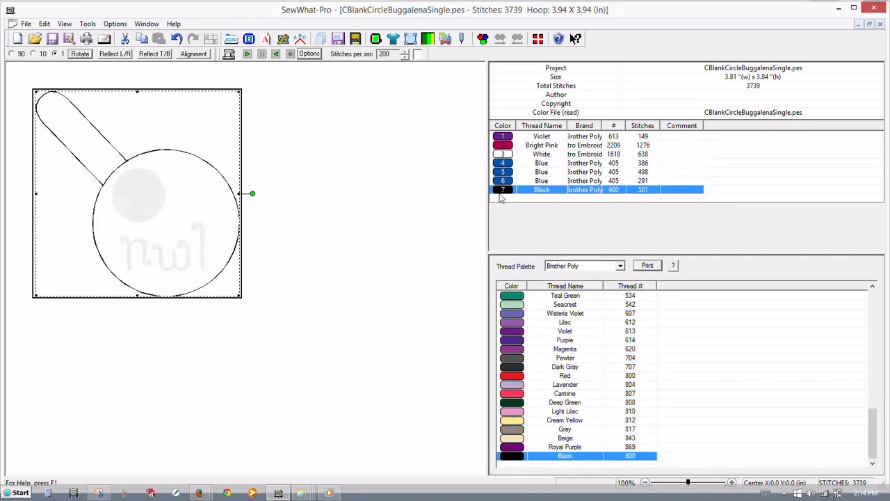
key("Escape")
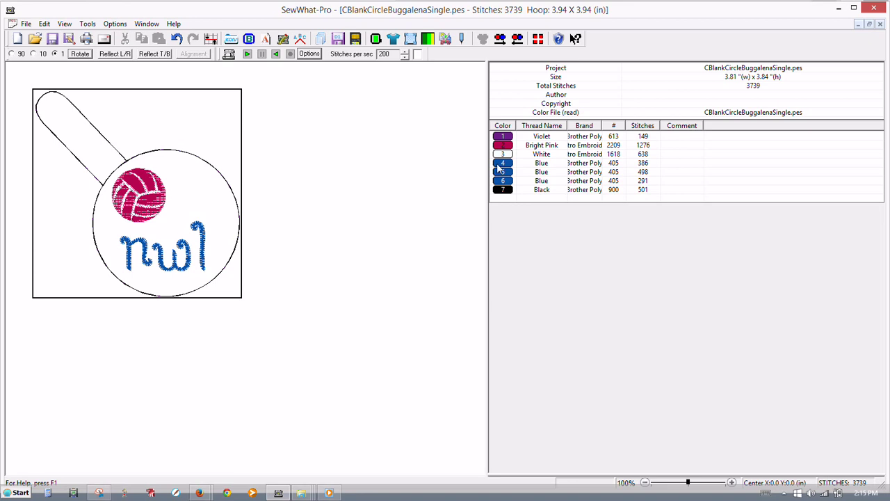
Inspect the blue n, w and l letter threads, then view the whole design
left_click(499, 164)
left_click(499, 173)
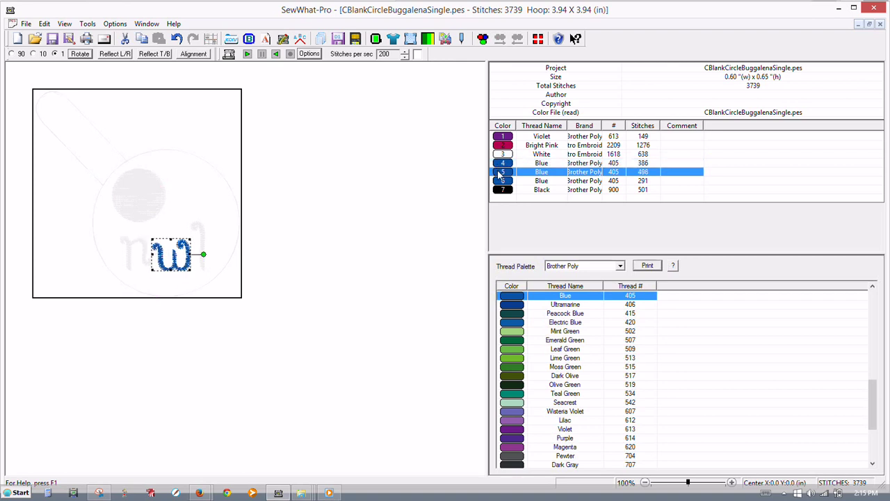
left_click(499, 182)
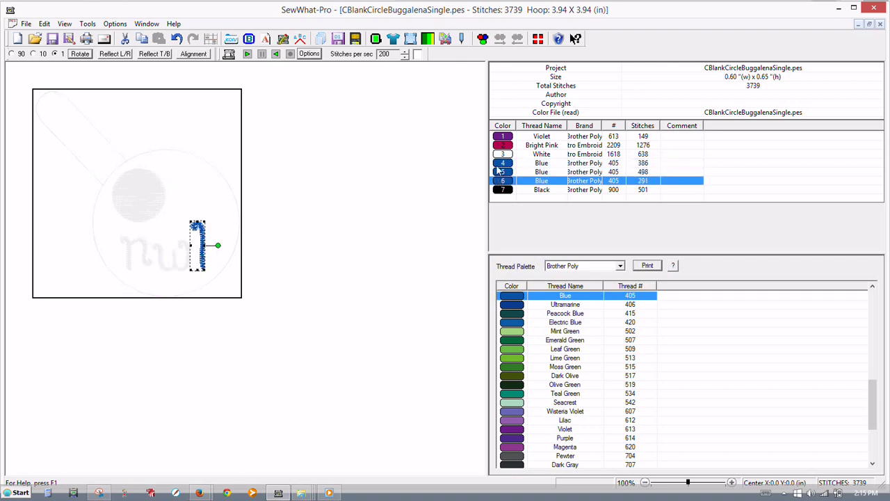
left_click(389, 175)
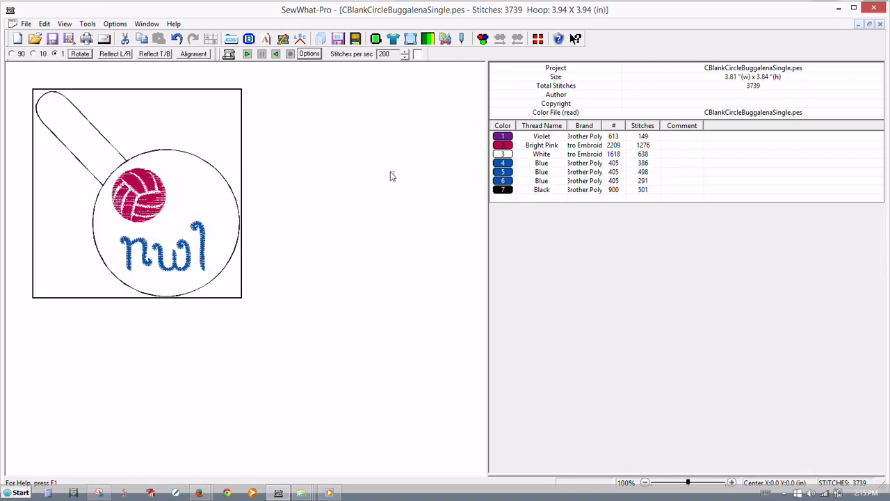
left_click(65, 23)
mouse_move(70, 37)
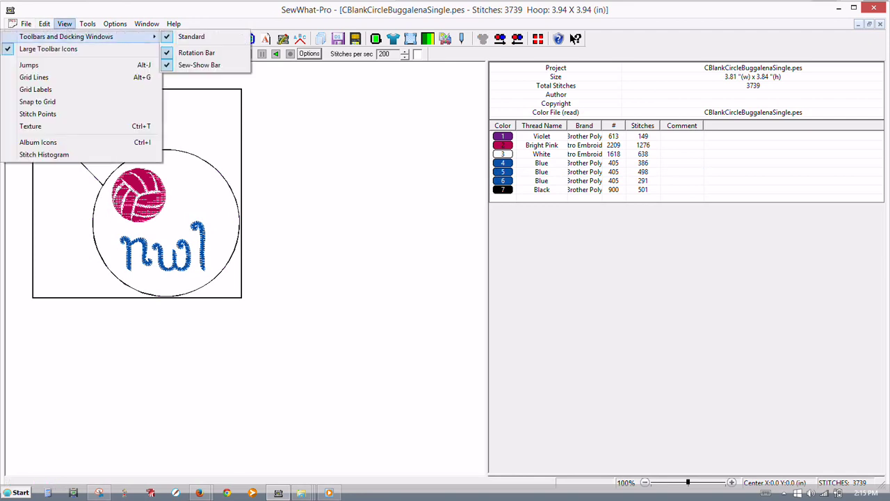
mouse_move(44, 24)
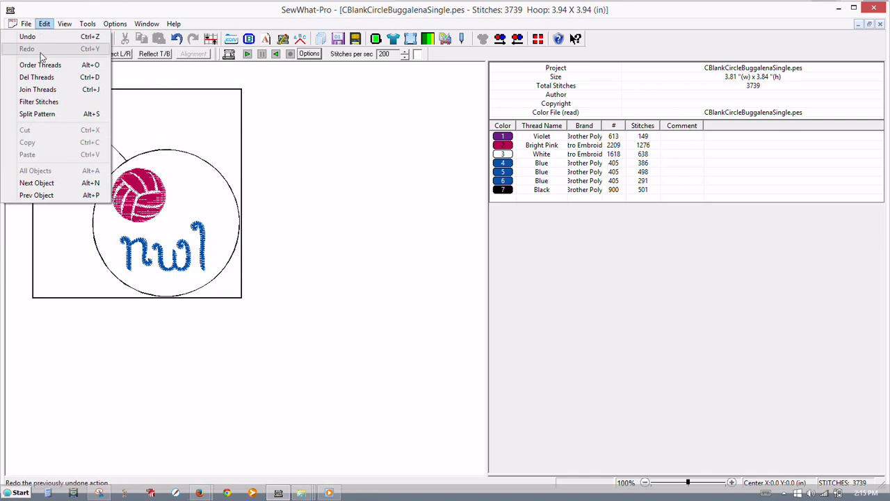
left_click(39, 90)
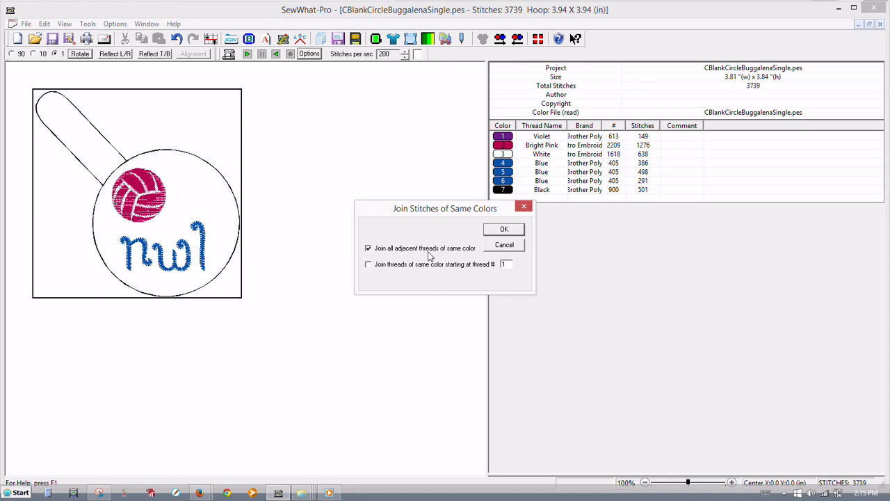
left_click(504, 230)
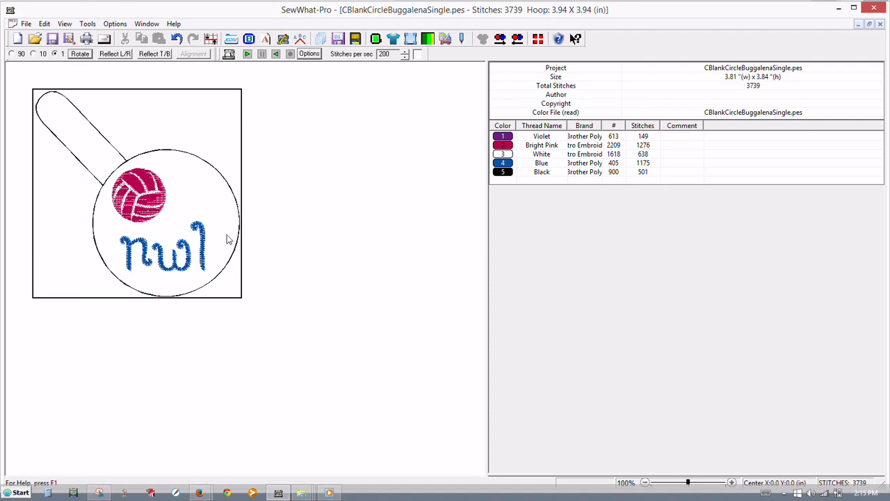
Rotate the blue nwl letters to about 46 degrees
left_click(501, 165)
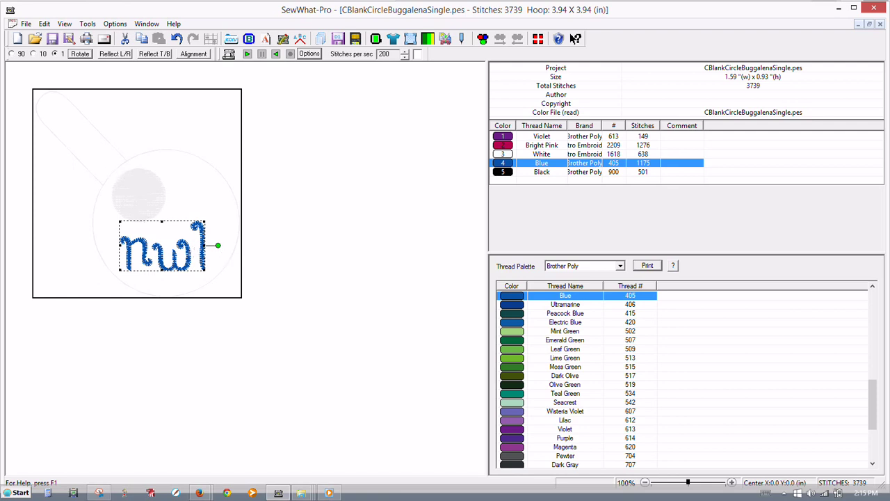
left_click_drag(219, 246, 203, 204)
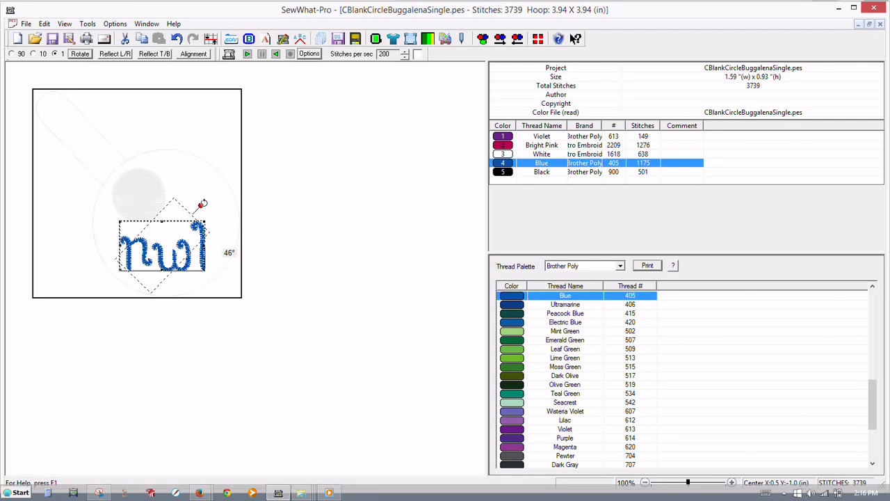
left_click_drag(202, 205, 201, 204)
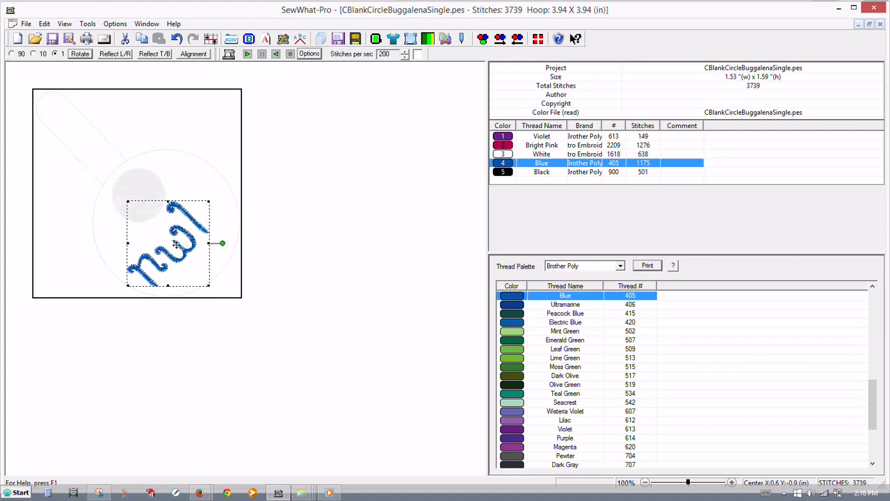
Shift the tilted letters up and right beside the volleyball, then select the whole design
left_click_drag(176, 244, 189, 235)
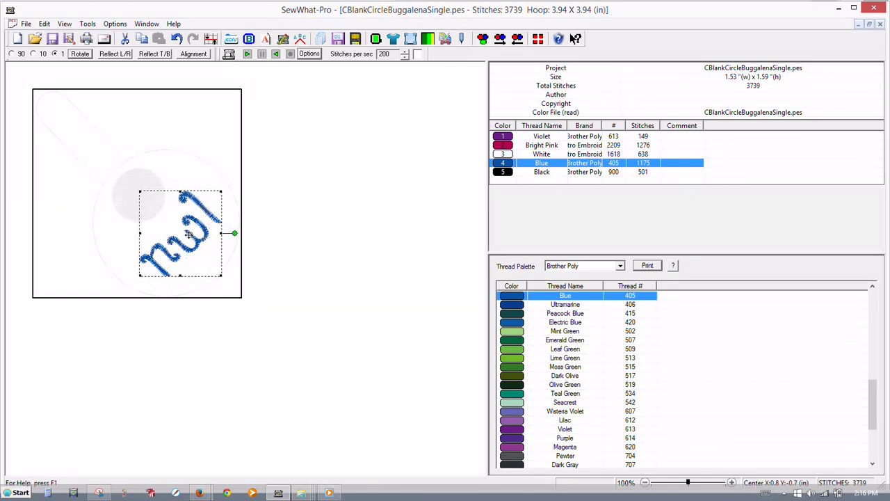
left_click(261, 278)
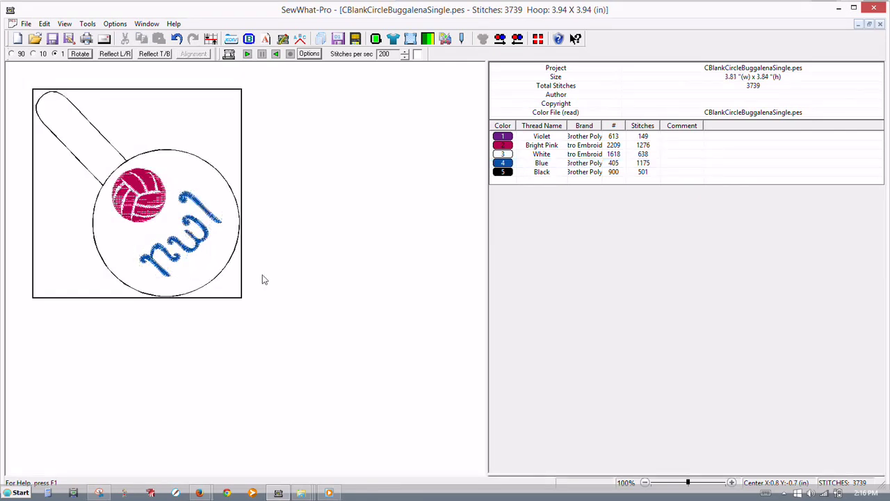
left_click(208, 260)
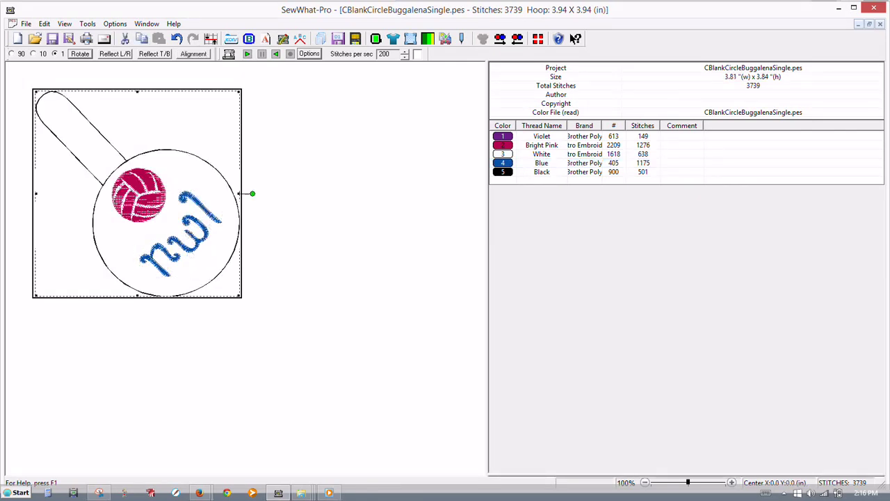
left_click(512, 163)
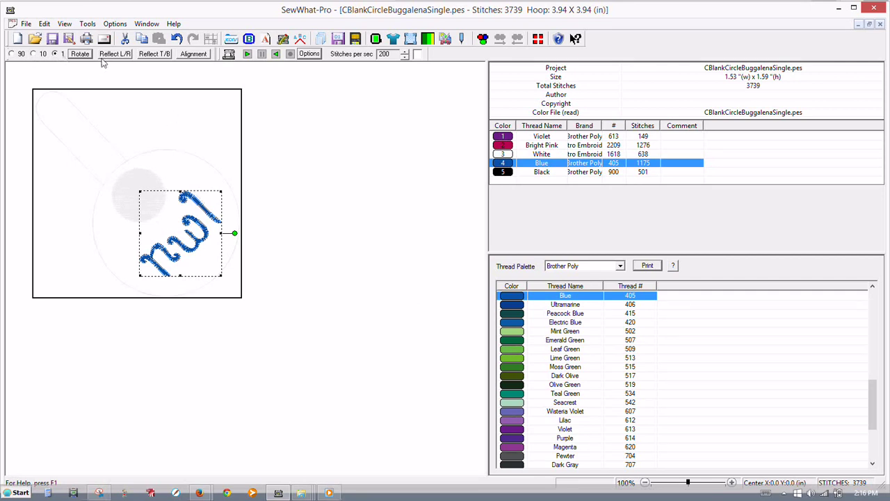
left_click(88, 24)
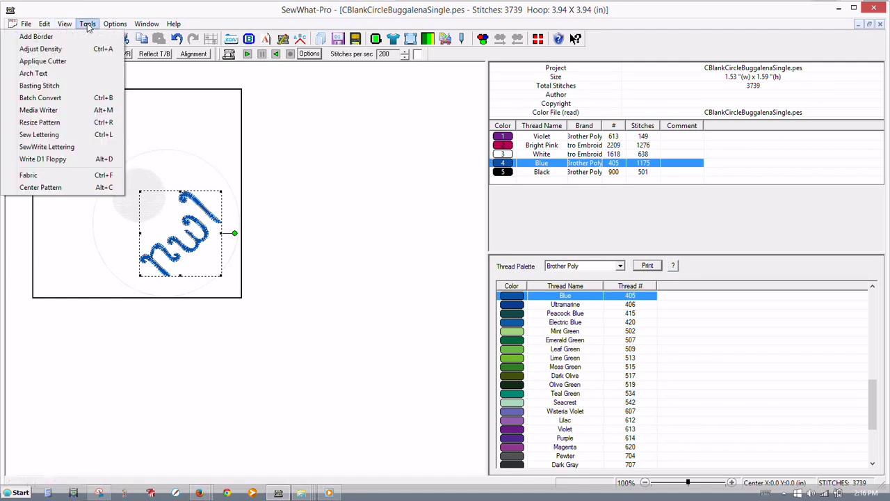
mouse_move(65, 26)
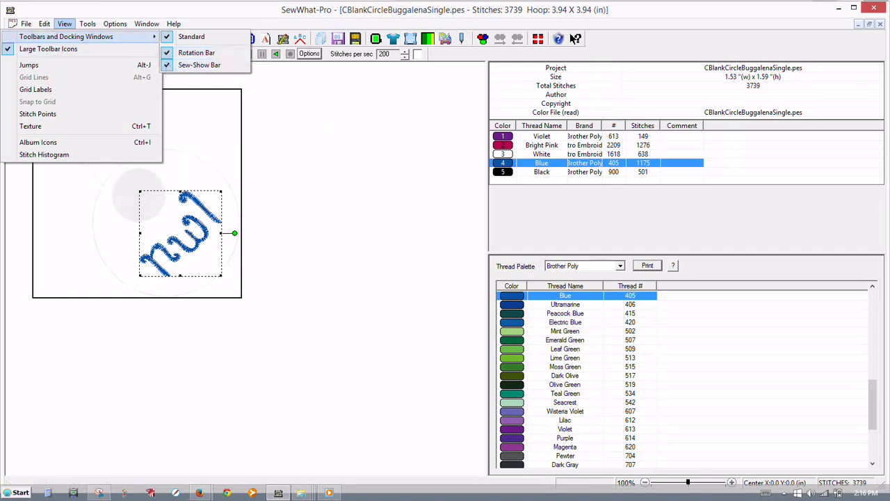
left_click(321, 119)
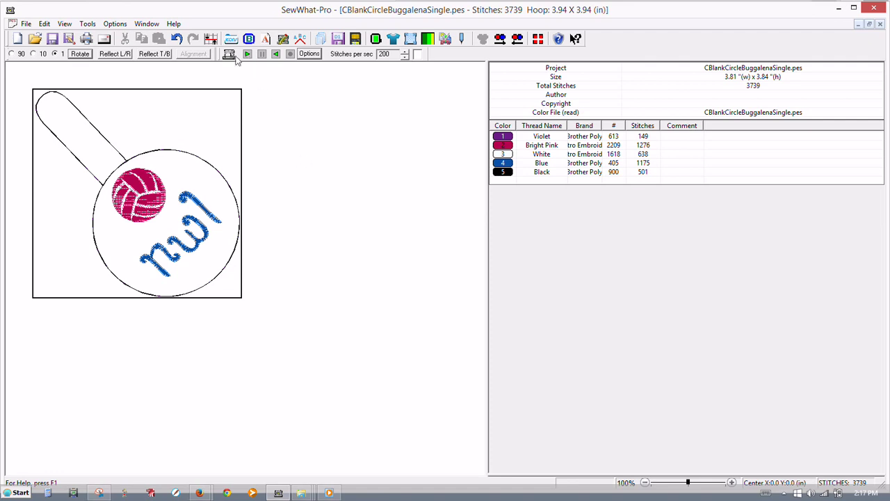
left_click(309, 55)
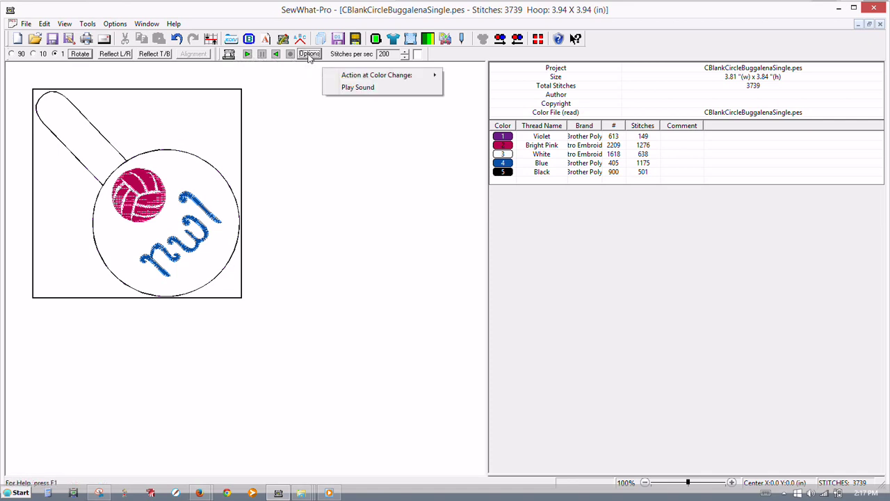
left_click(358, 88)
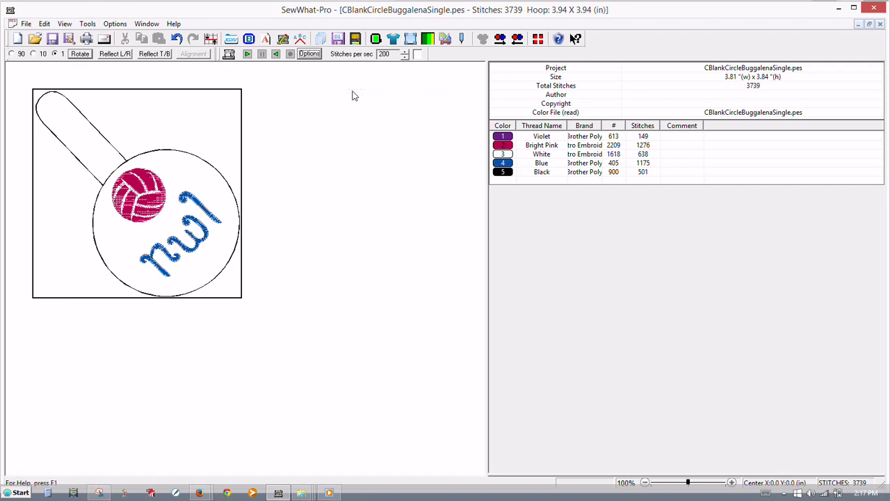
left_click(309, 55)
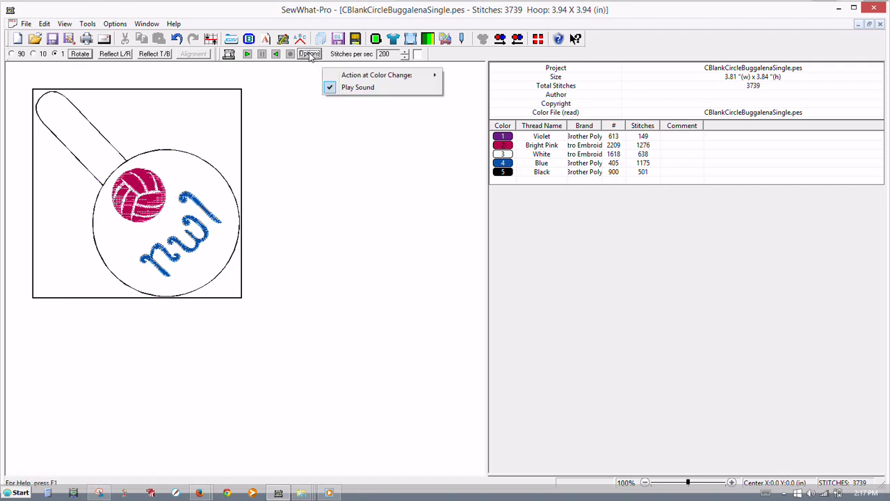
left_click(346, 89)
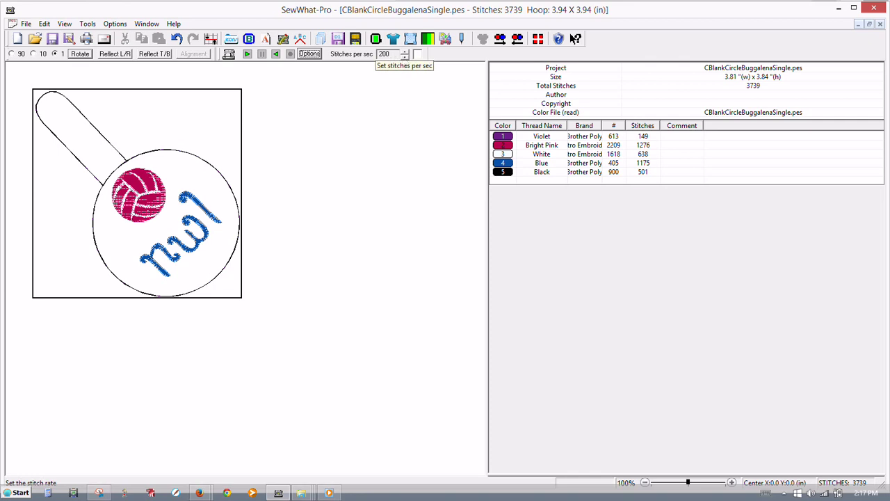
left_click(404, 52)
left_click(404, 56)
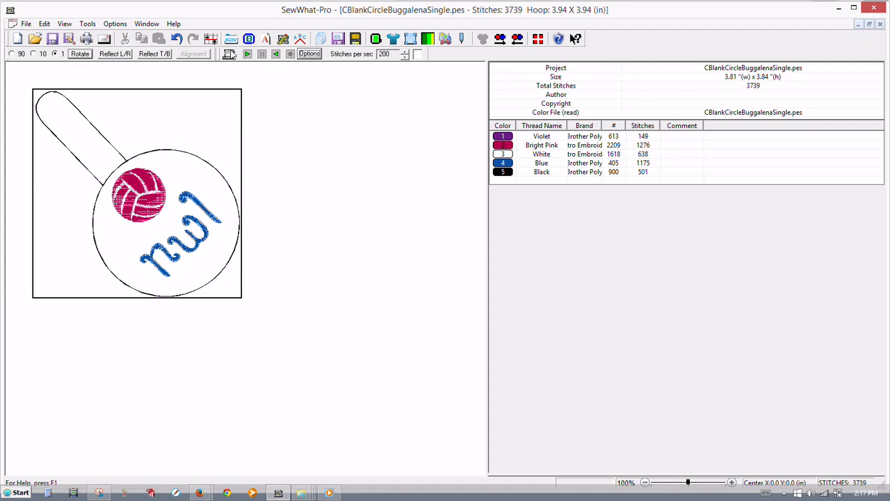
left_click(247, 54)
Save the key fob as CBlankCircleBuggalenaSingle.volleyball nwl.pes
left_click(26, 24)
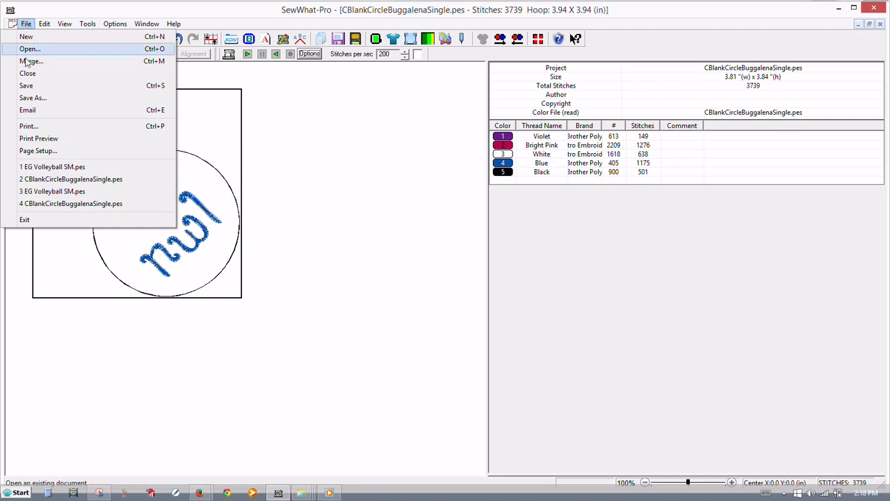
left_click(31, 98)
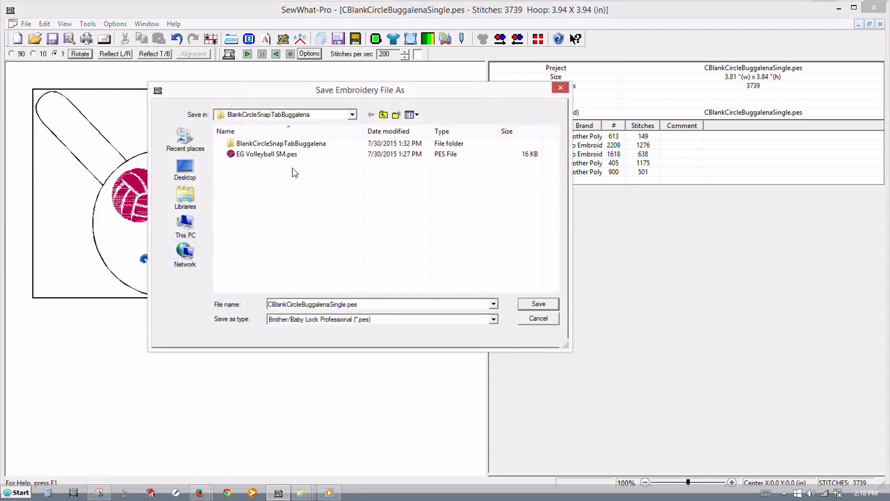
double_click(368, 304)
left_click(369, 304)
left_click_drag(256, 95, 399, 124)
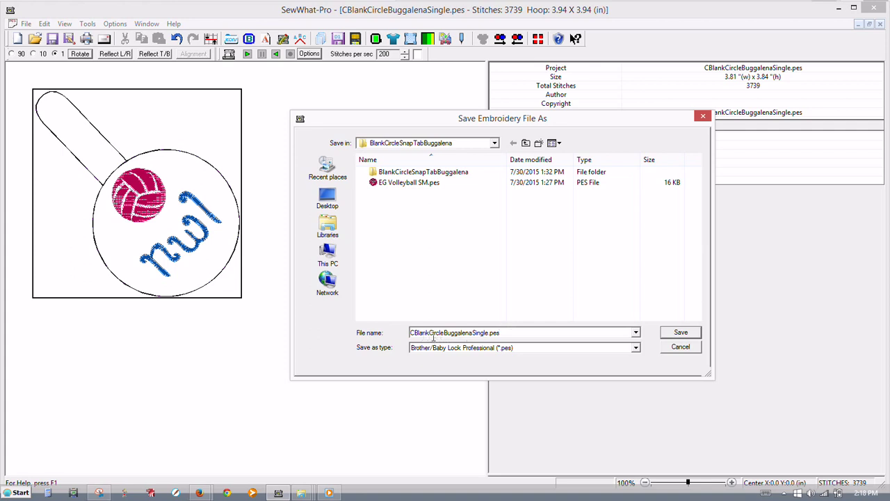
left_click(506, 334)
key("BackSpace")
key("BackSpace")
key("BackSpace")
type("vo")
left_click(673, 333)
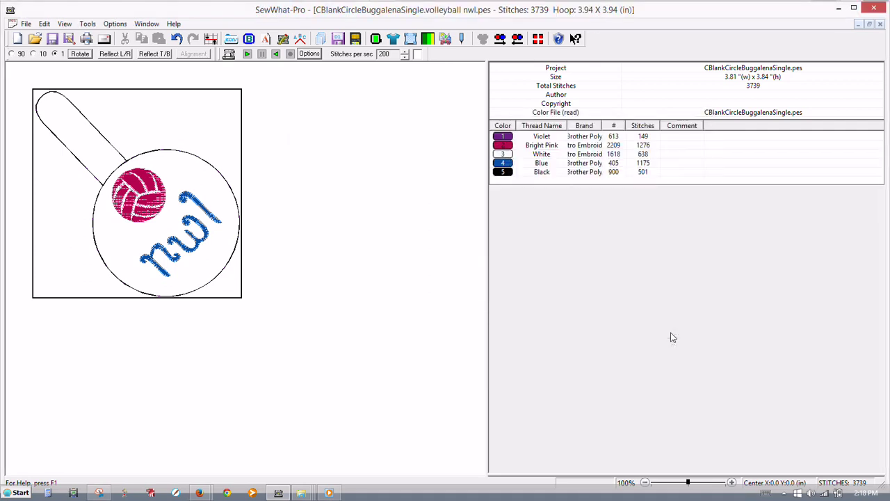
left_click(27, 23)
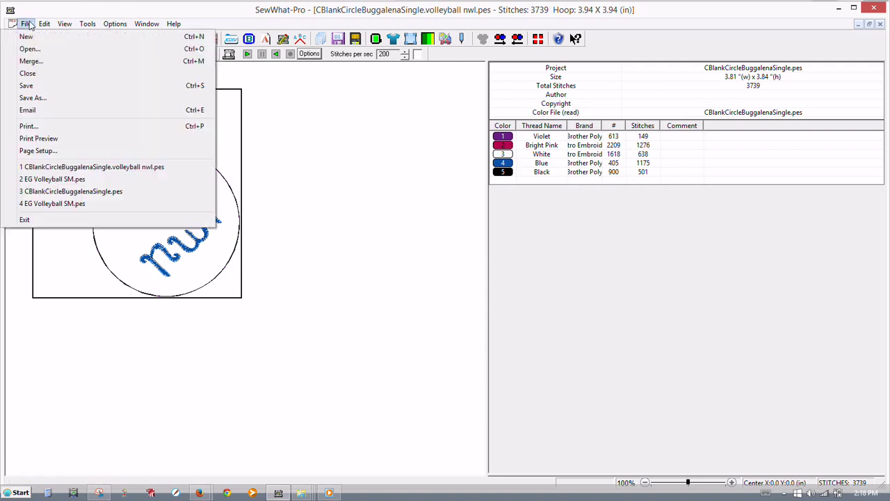
left_click(31, 49)
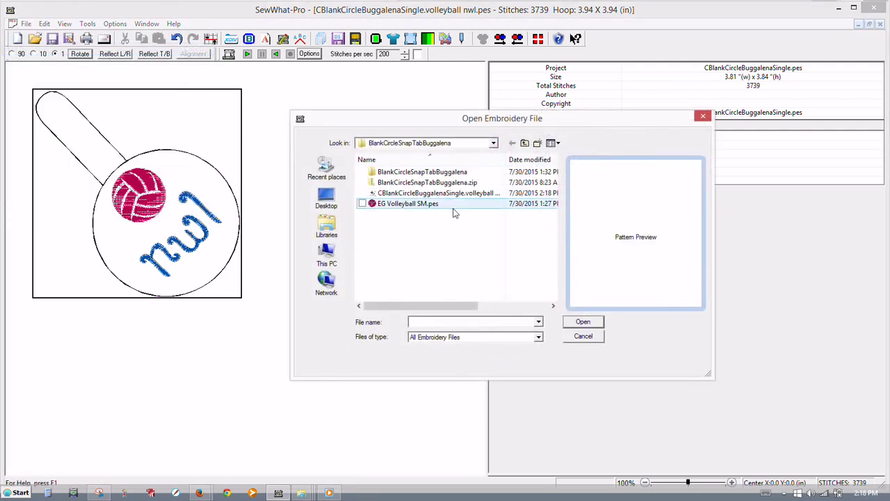
double_click(503, 159)
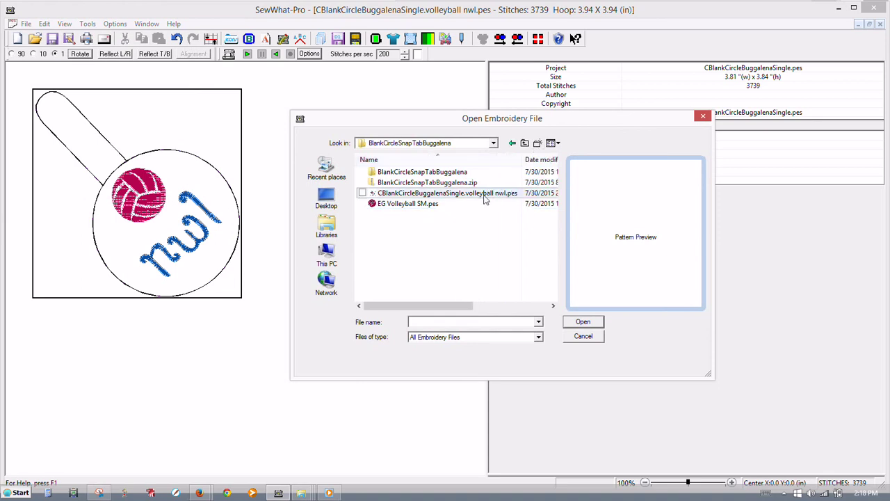
mouse_move(485, 199)
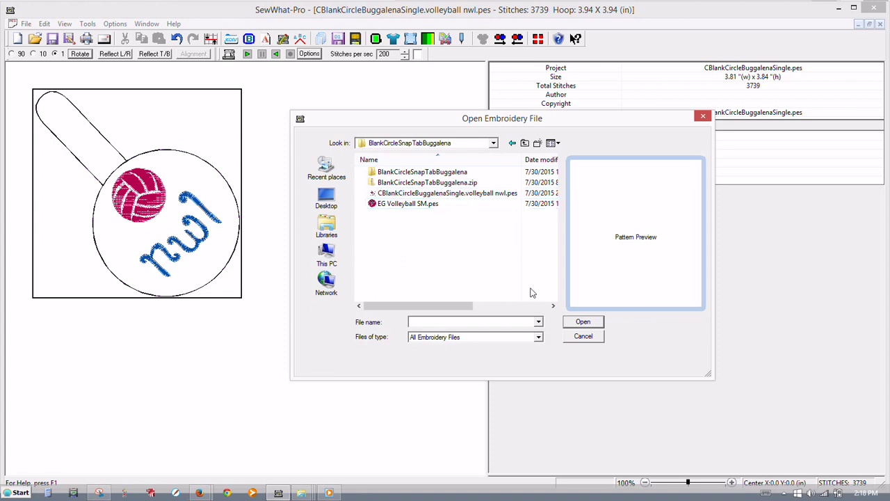
left_click(583, 336)
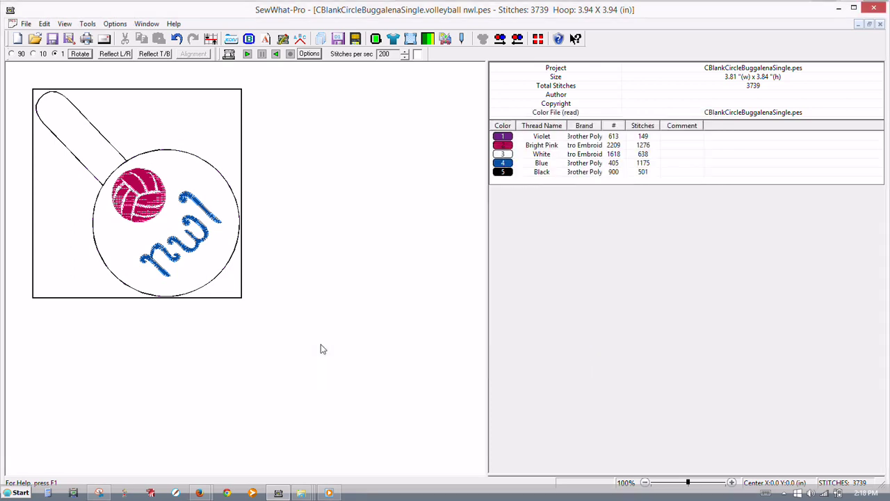